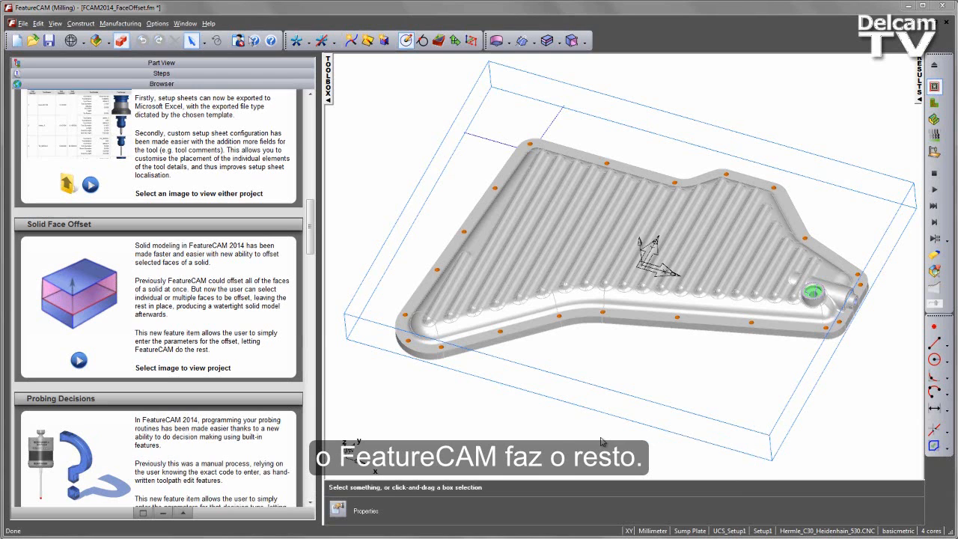
Orbit around the sump plate model and open the part tree to review its setups and features.
middle_click_drag(576, 367, 637, 271)
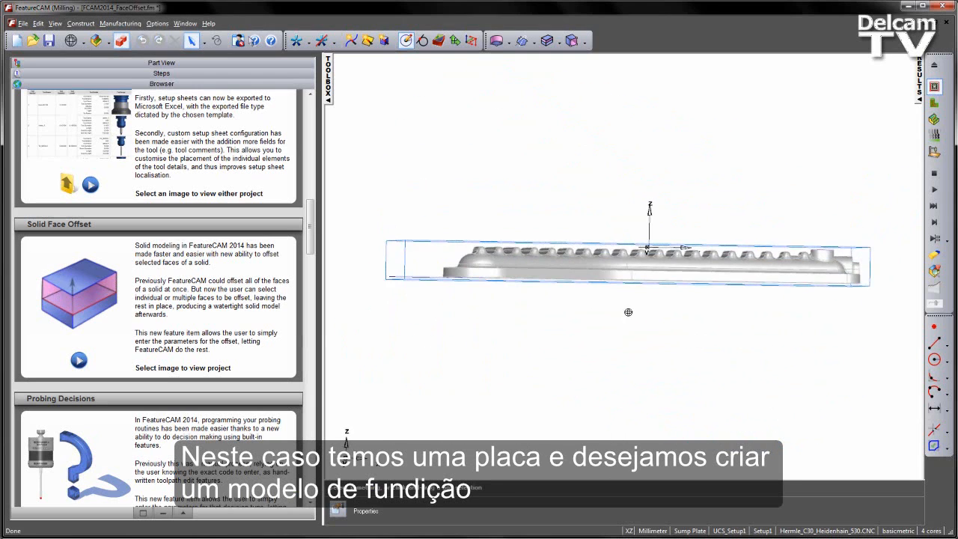
middle_click_drag(628, 312, 612, 191)
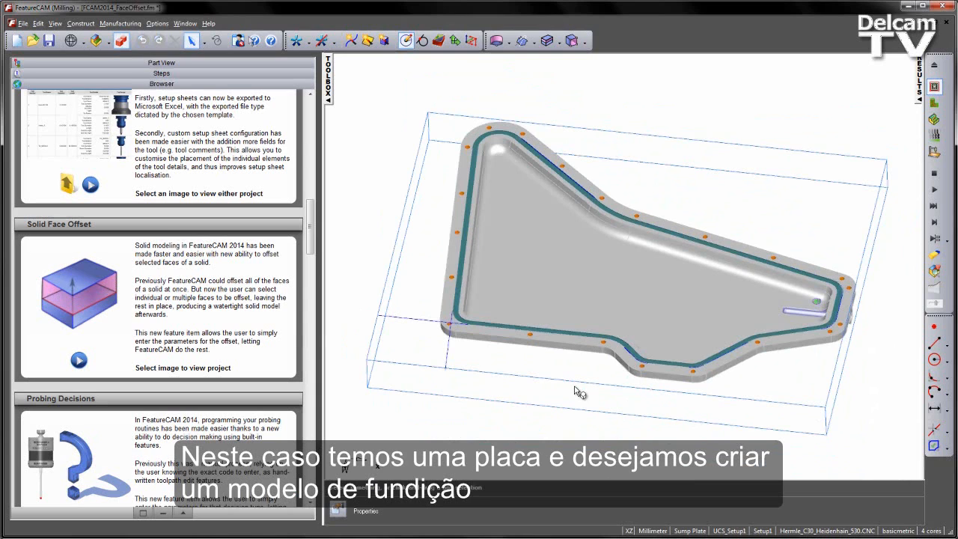
middle_click_drag(577, 393, 580, 268)
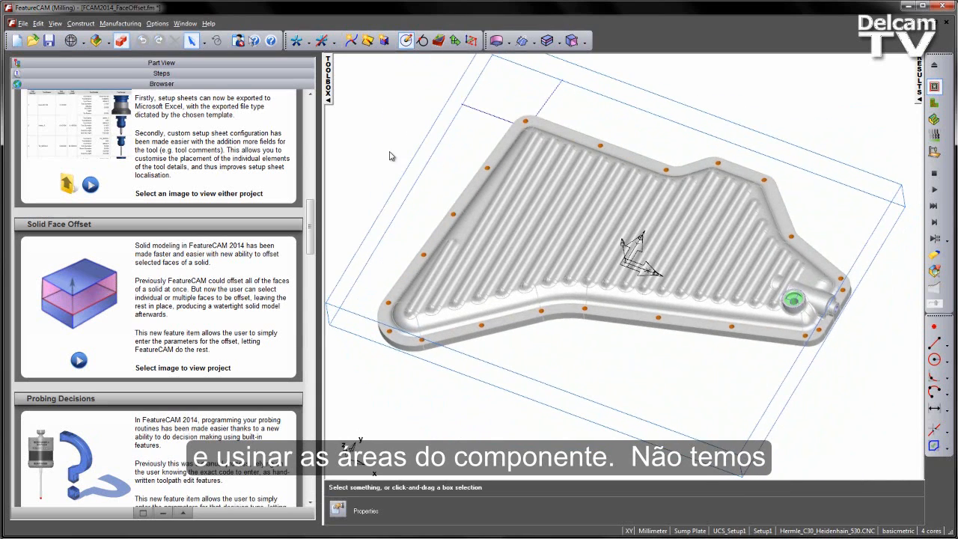
left_click(244, 65)
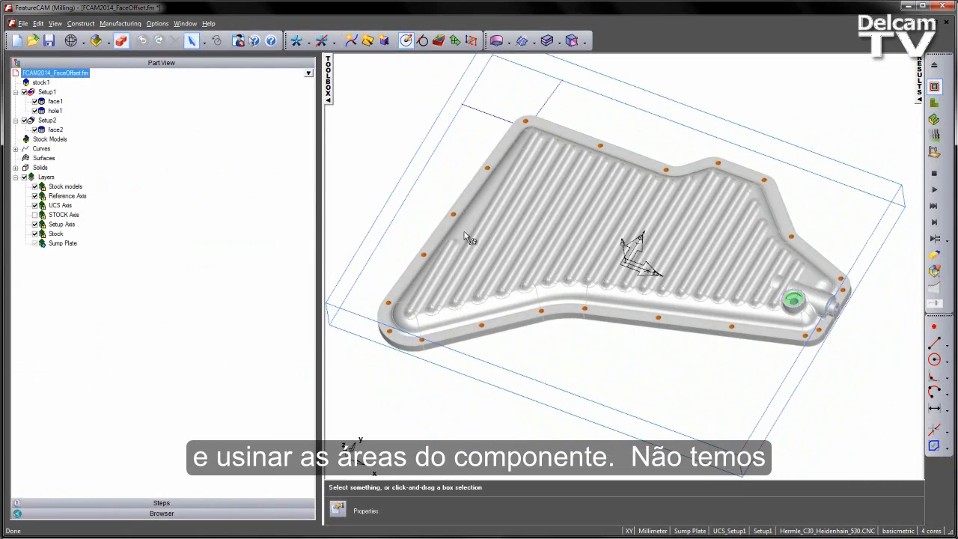
middle_click_drag(625, 303, 666, 286)
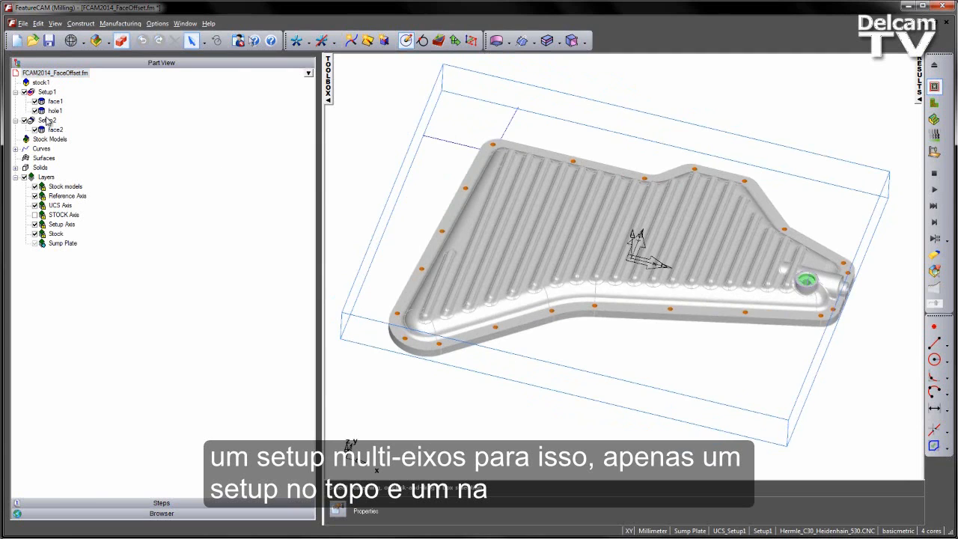
middle_click_drag(442, 205, 436, 217)
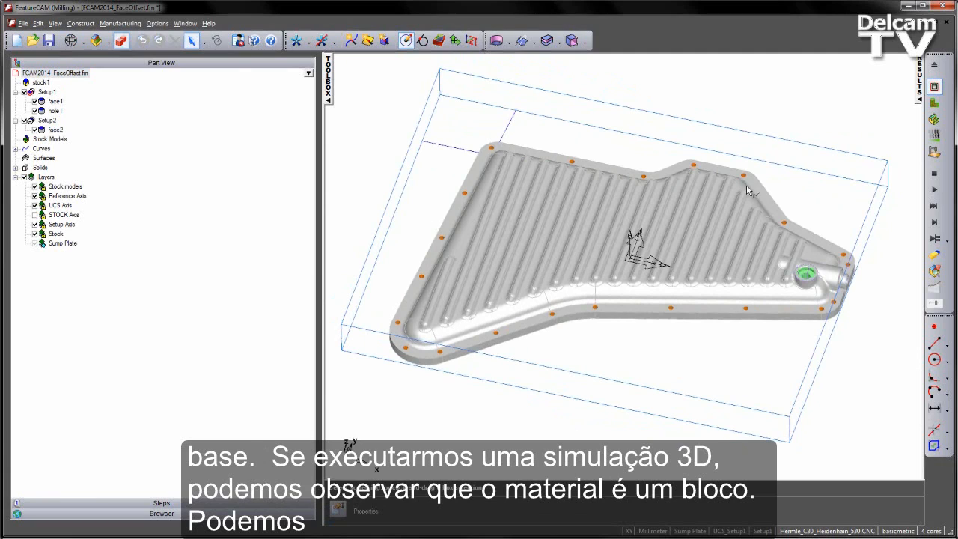
Run a 3D simulation of the Setup1 features to see the block stock.
left_click(934, 120)
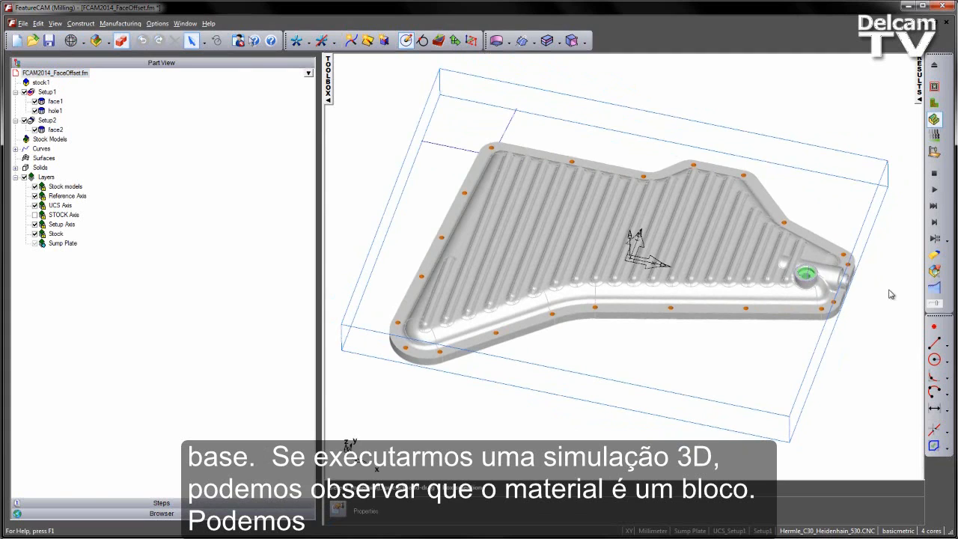
left_click(935, 223)
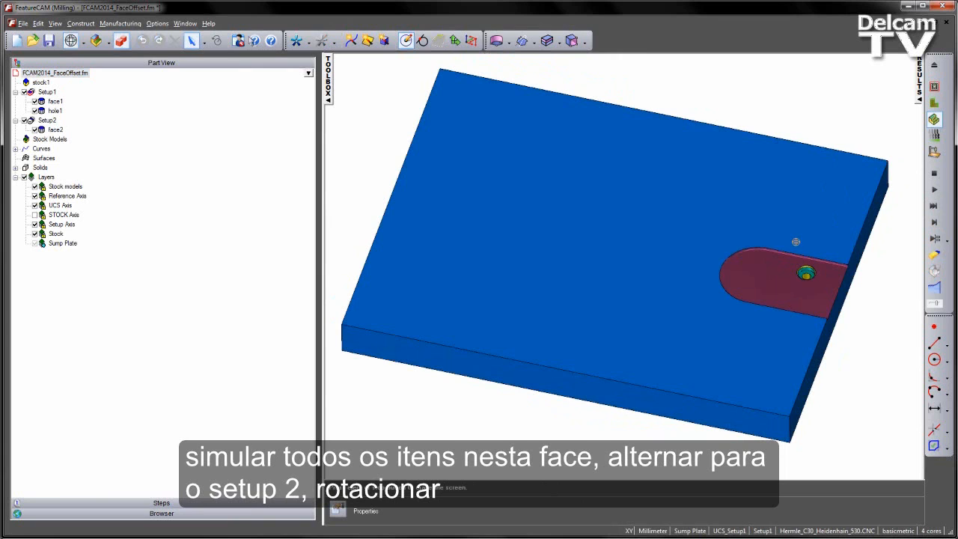
Switch to Setup2, simulate its features from a rotated view, then erase the simulation.
left_click(764, 531)
left_click(771, 517)
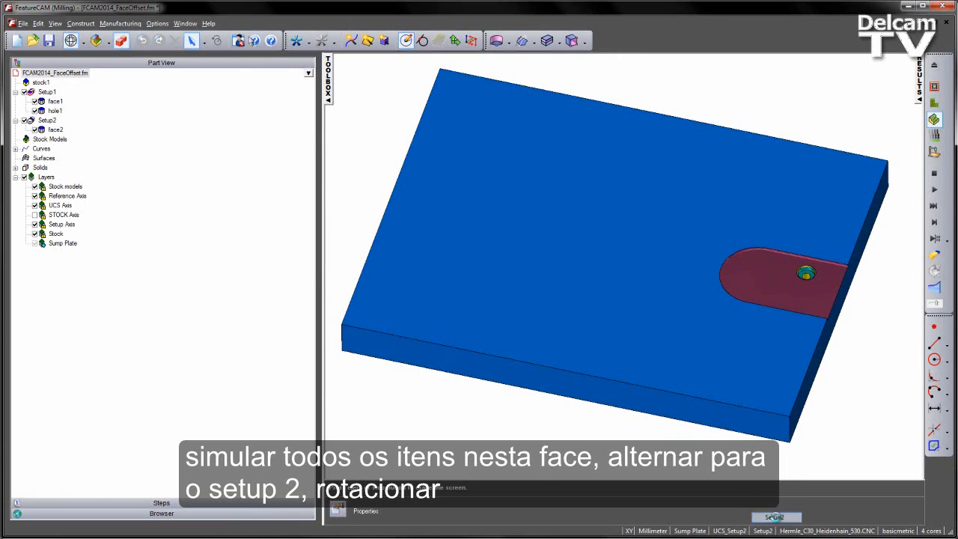
middle_click_drag(572, 384, 683, 265)
left_click(935, 191)
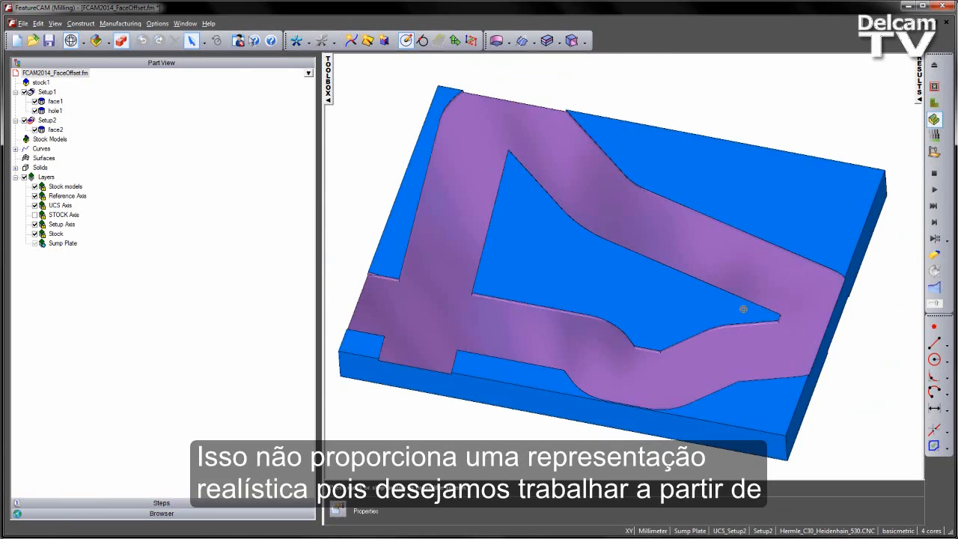
middle_click_drag(742, 308, 567, 257)
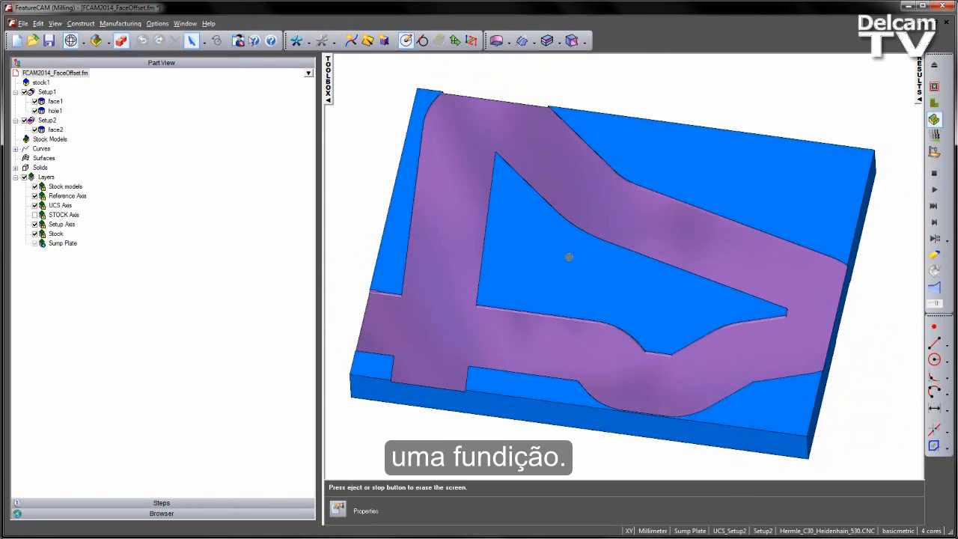
left_click(935, 174)
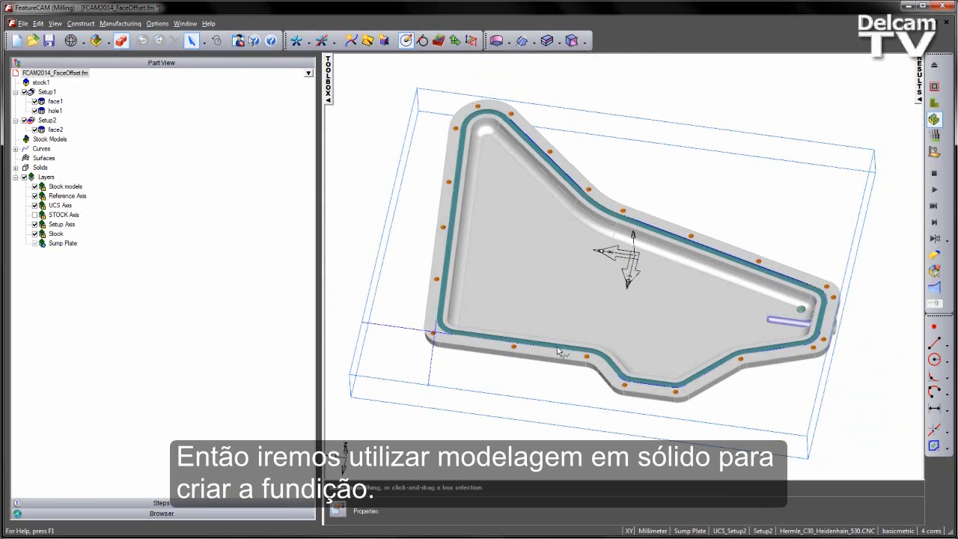
Zoom into the mounting lug and select its side faces to inspect where draft is needed.
middle_click_drag(544, 437, 875, 358)
scroll(687, 327, "up", 5)
scroll(609, 214, "down", 5)
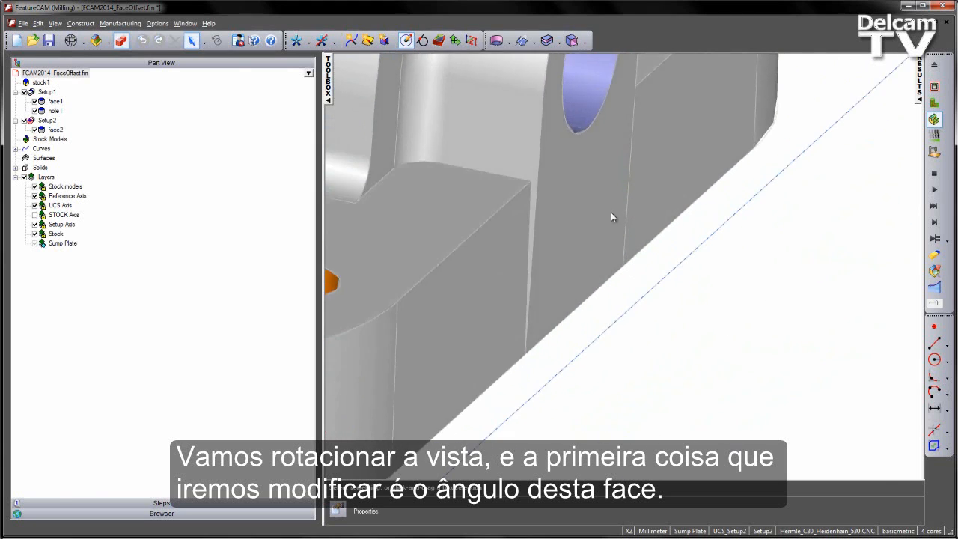
left_click(627, 282)
left_click(671, 239)
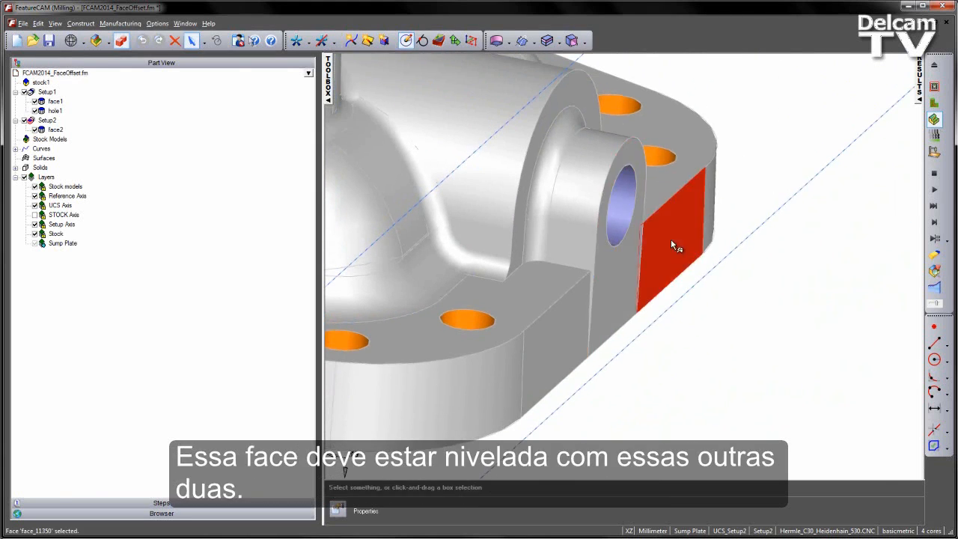
left_click(569, 317)
left_click(669, 248)
left_click(716, 327)
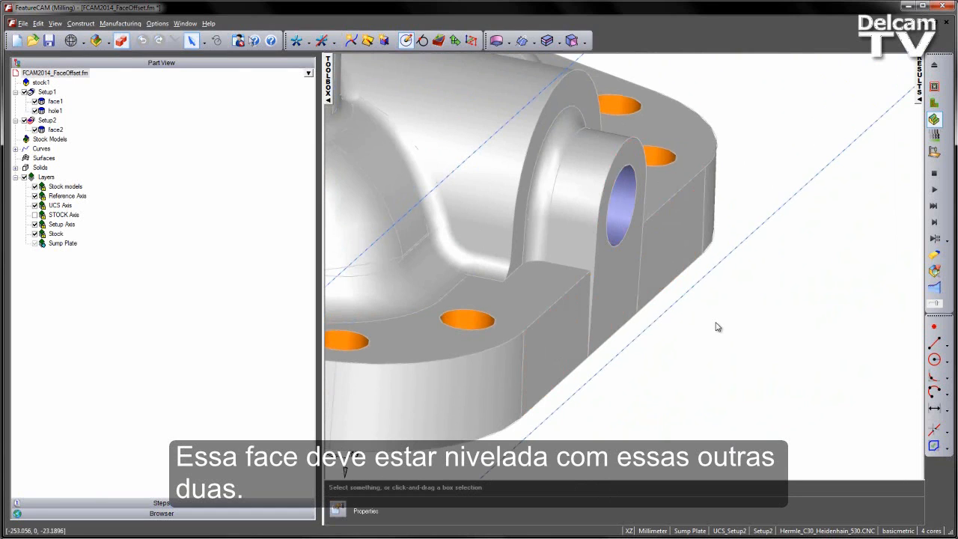
middle_click_drag(713, 322, 736, 323)
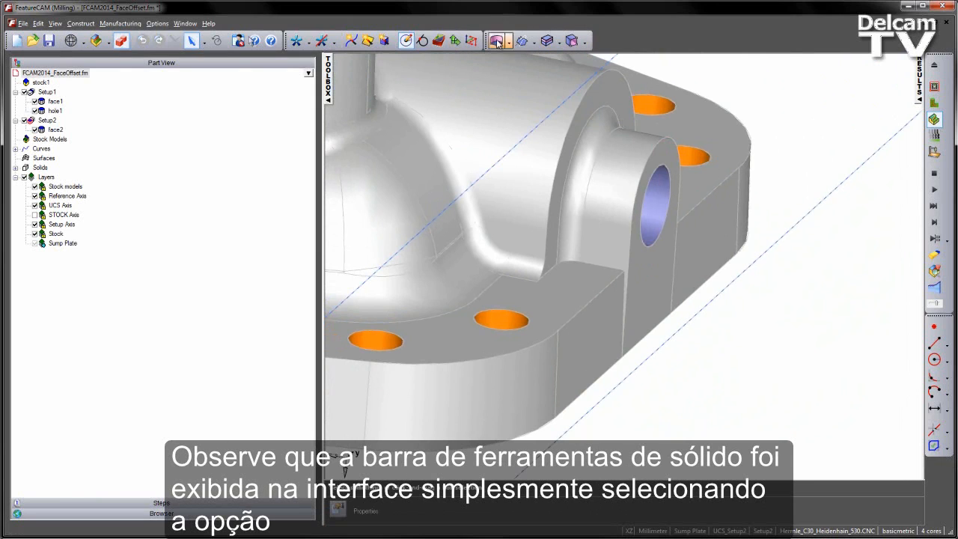
Open the list of toolbars to check that the Solid toolbar is shown.
right_click(633, 41)
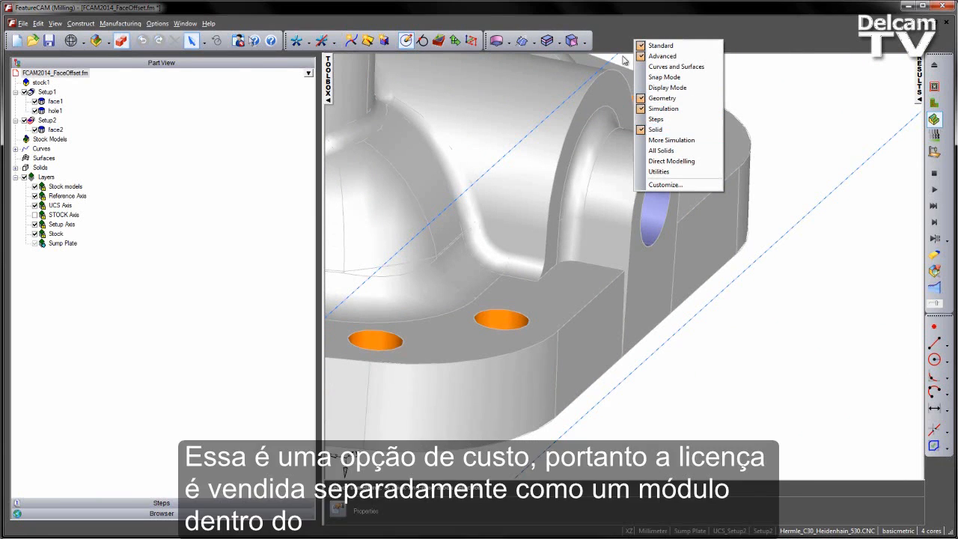
left_click(613, 35)
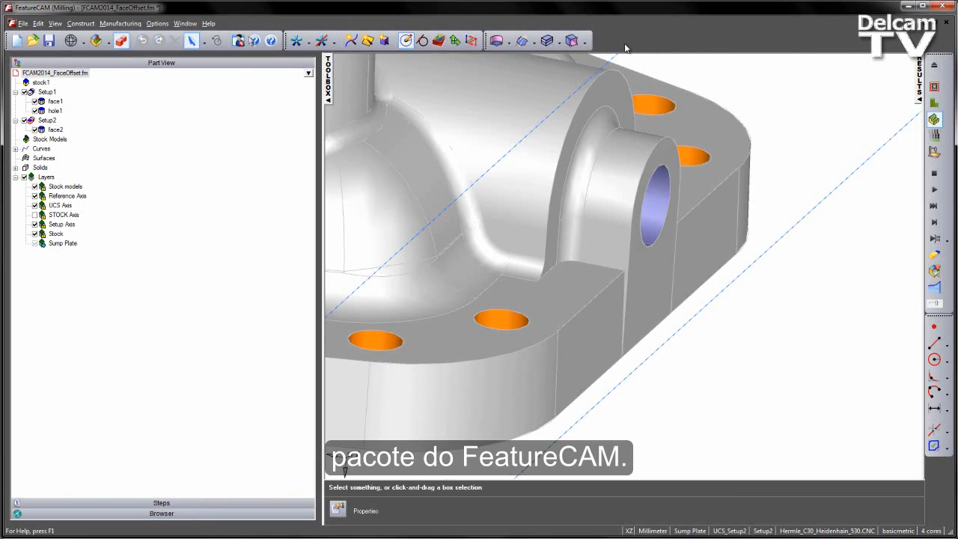
Draw a construction line along the vertical edge between the lug and the block face.
middle_click_drag(710, 214, 685, 190)
scroll(625, 278, "up", 3)
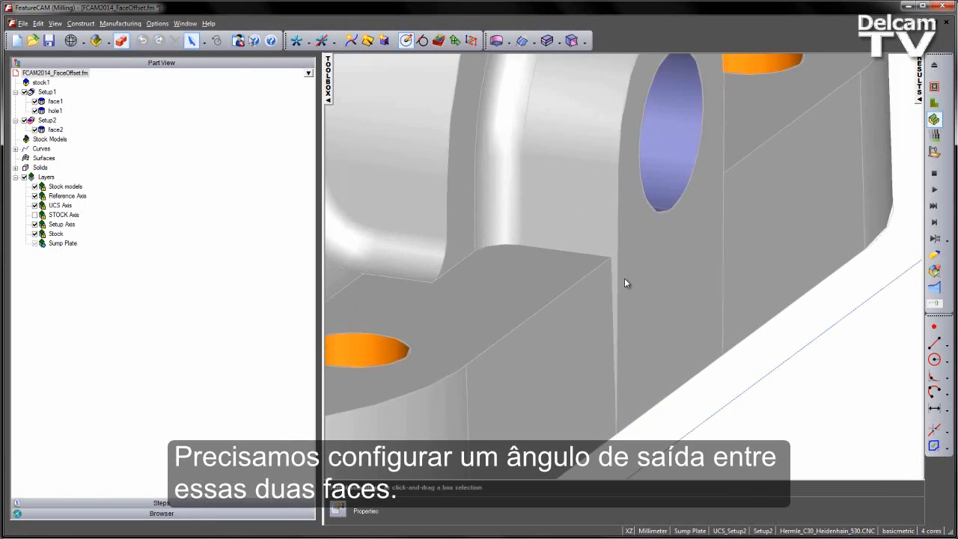
scroll(827, 363, "down", 2)
left_click(934, 342)
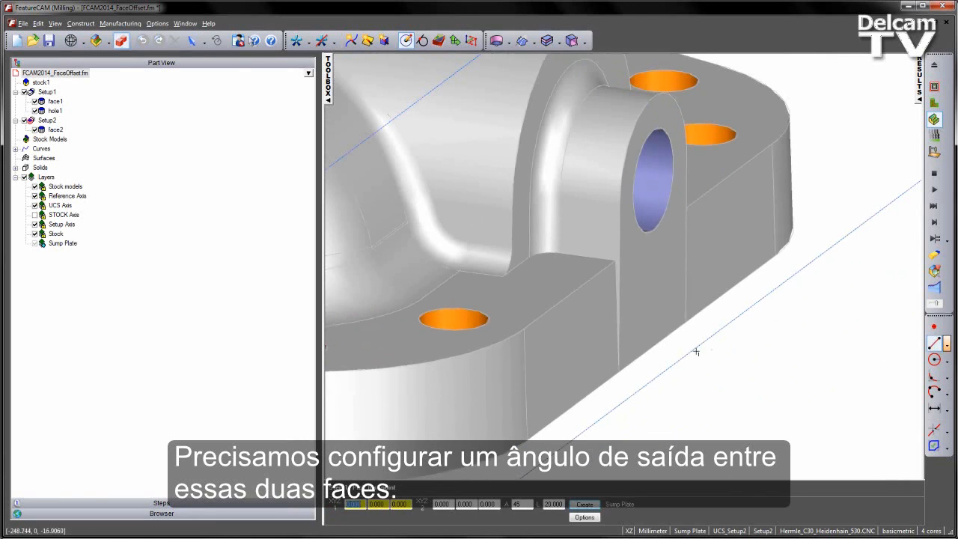
scroll(611, 258, "up", 3)
left_click(612, 258)
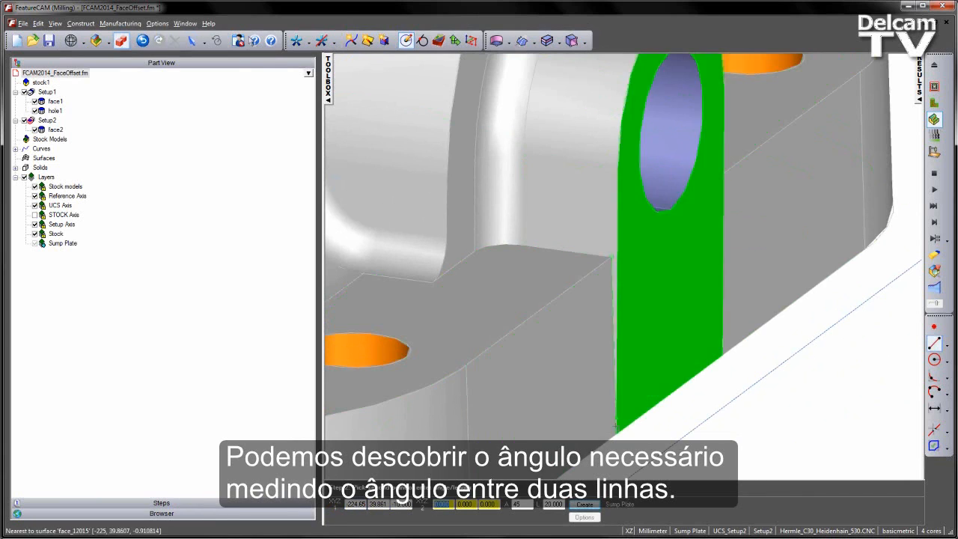
left_click(616, 437)
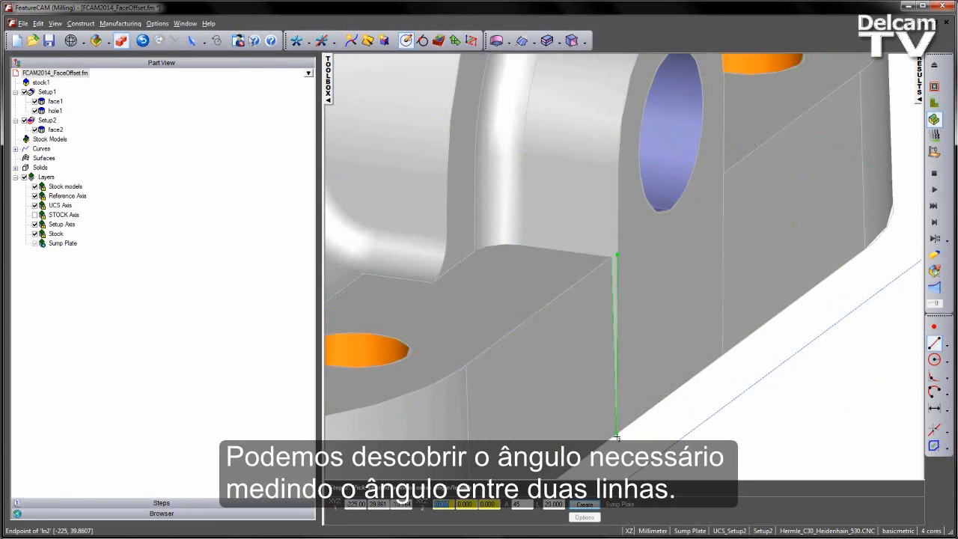
Measure the angle between the construction lines with the Angle dimension.
left_click(935, 408)
left_click(911, 476)
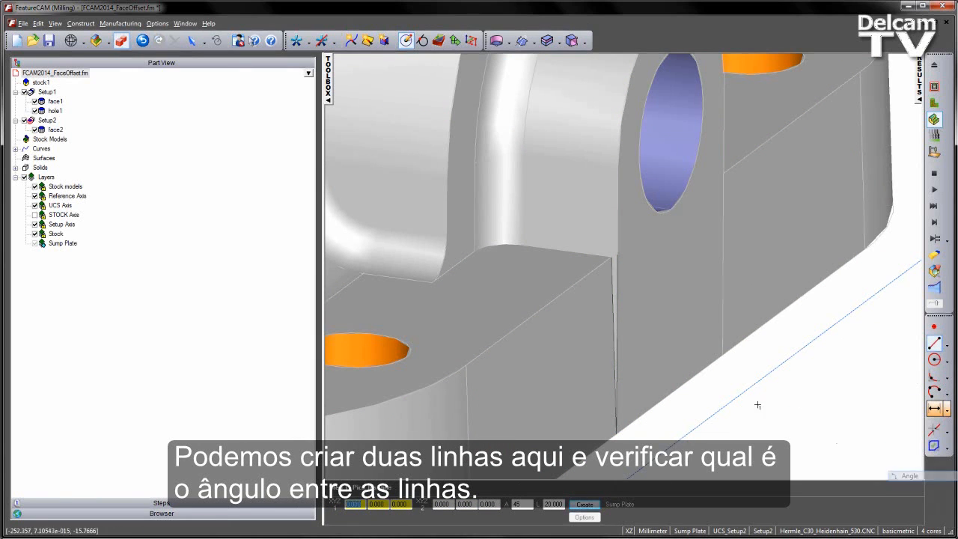
left_click(621, 308)
scroll(622, 309, "down", 2)
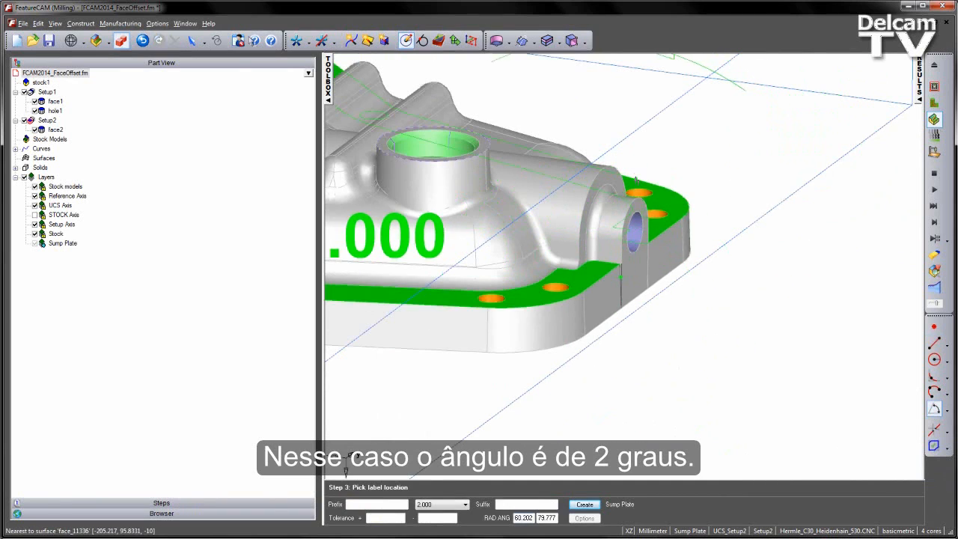
key("Escape")
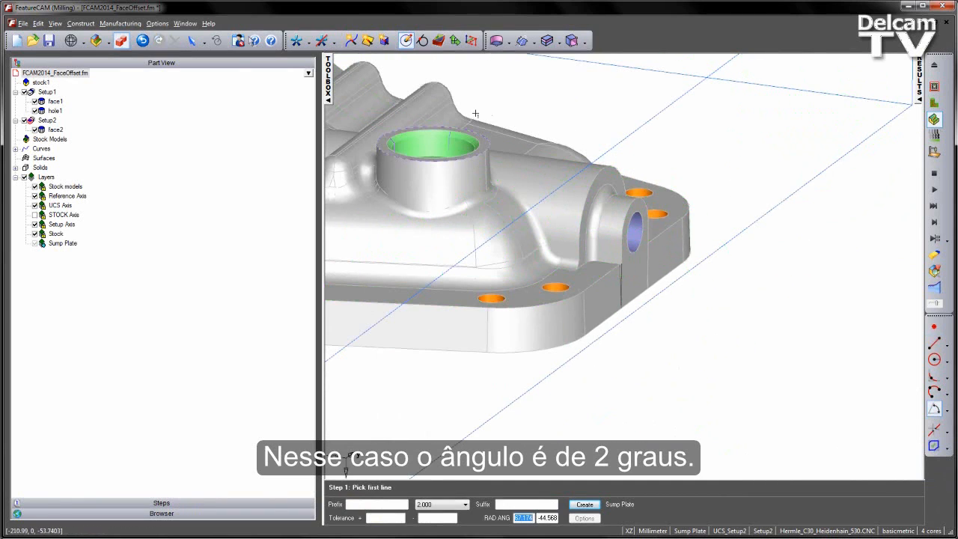
Undo the construction line creations.
left_click(192, 42)
scroll(649, 295, "up", 5)
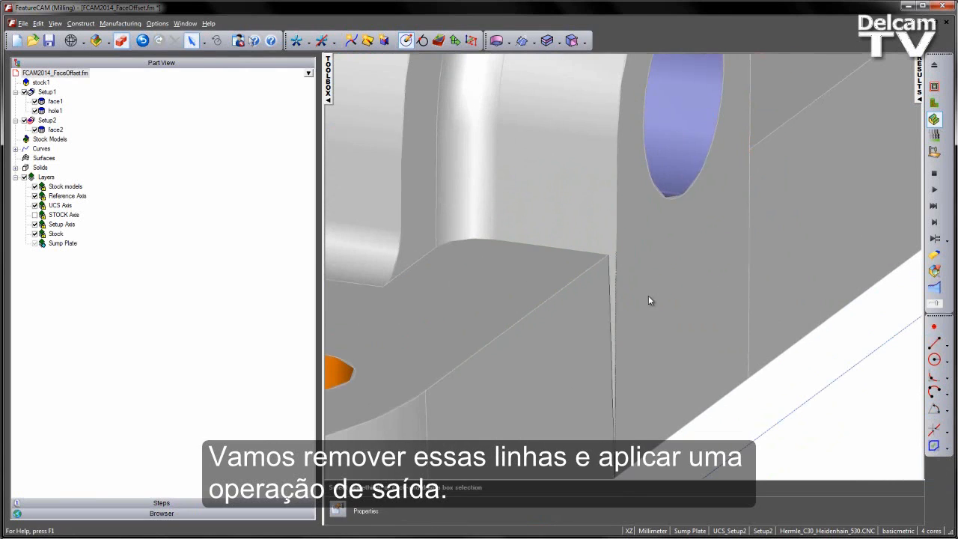
key("ctrl+z")
key("ctrl+z")
scroll(648, 298, "down", 3)
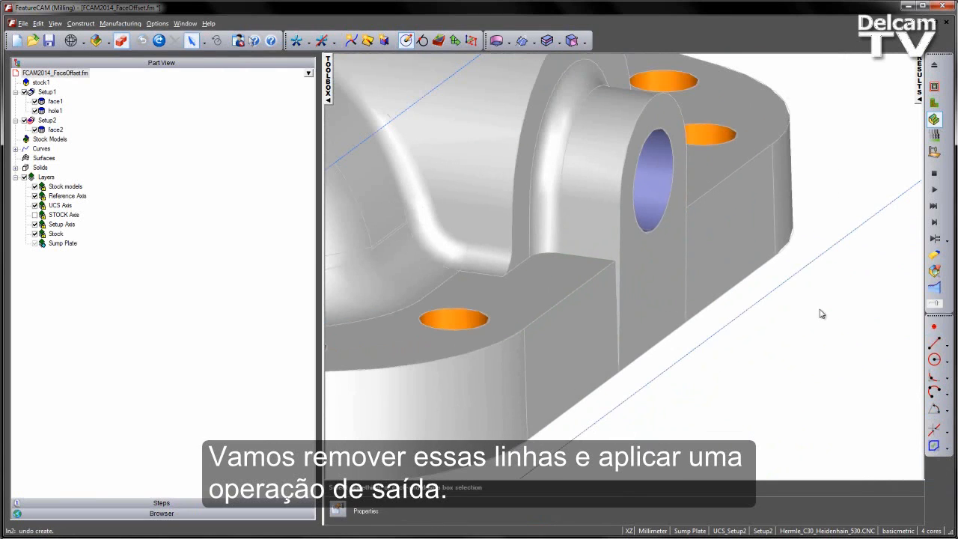
Start the Draft Face command and pick the lower block face as the fixed reference.
left_click(584, 44)
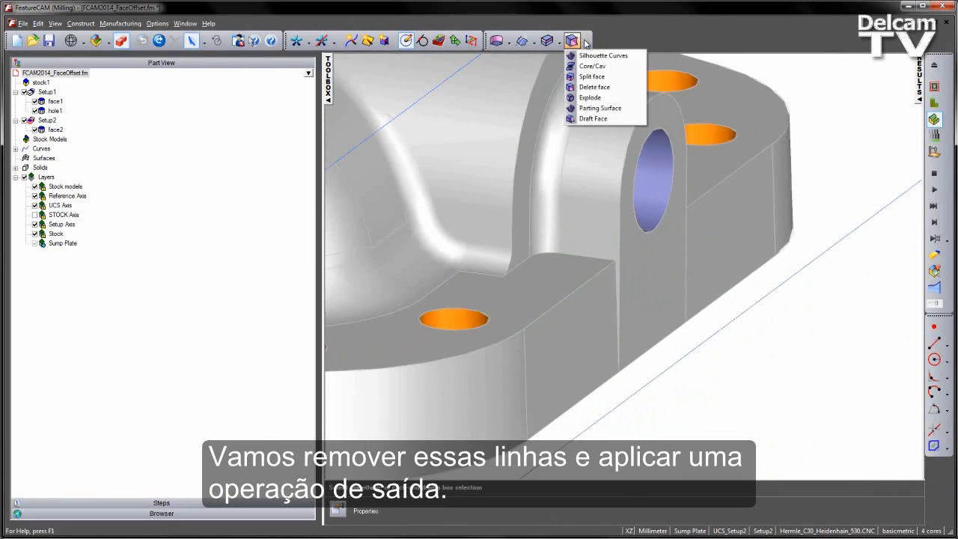
left_click(596, 117)
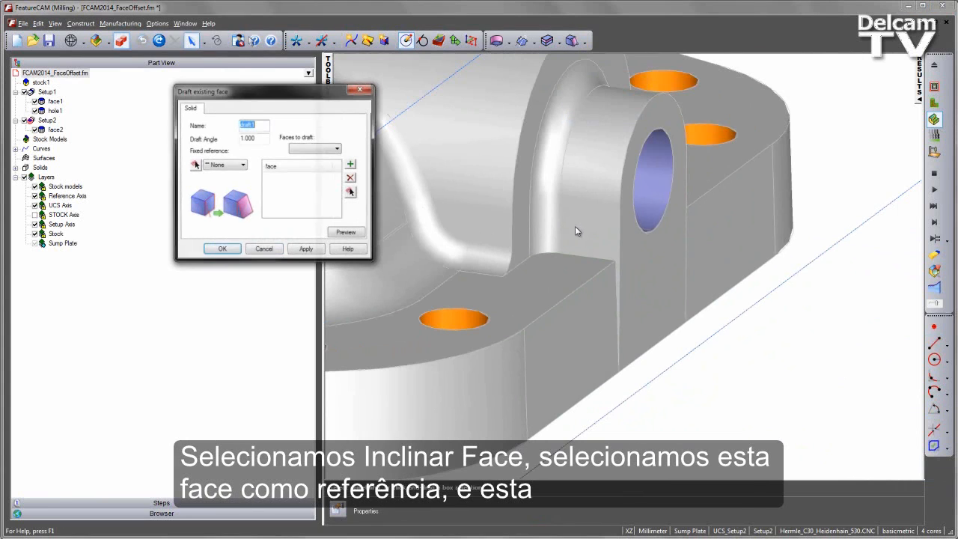
left_click(195, 165)
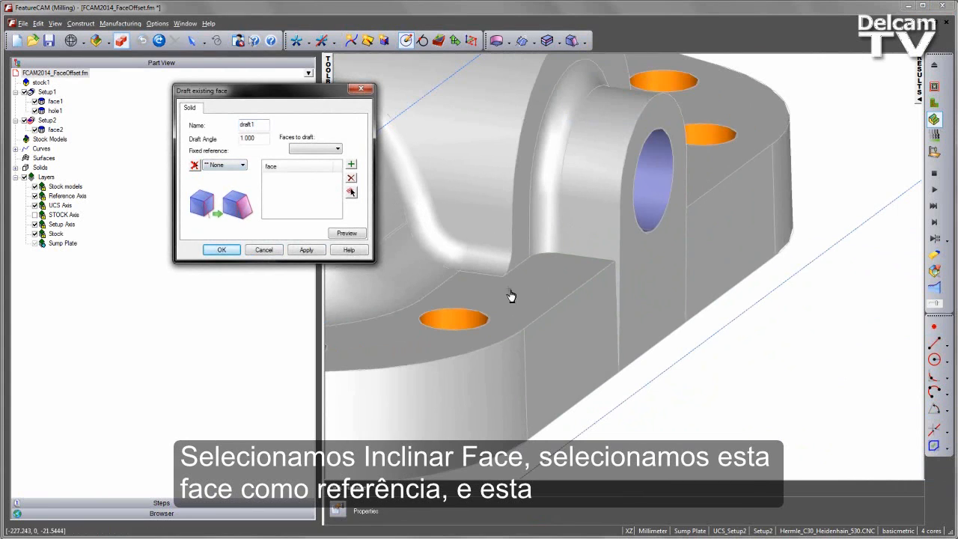
left_click(571, 337)
Add the lug face as the face to draft and set the draft angle to 2.
left_click(351, 192)
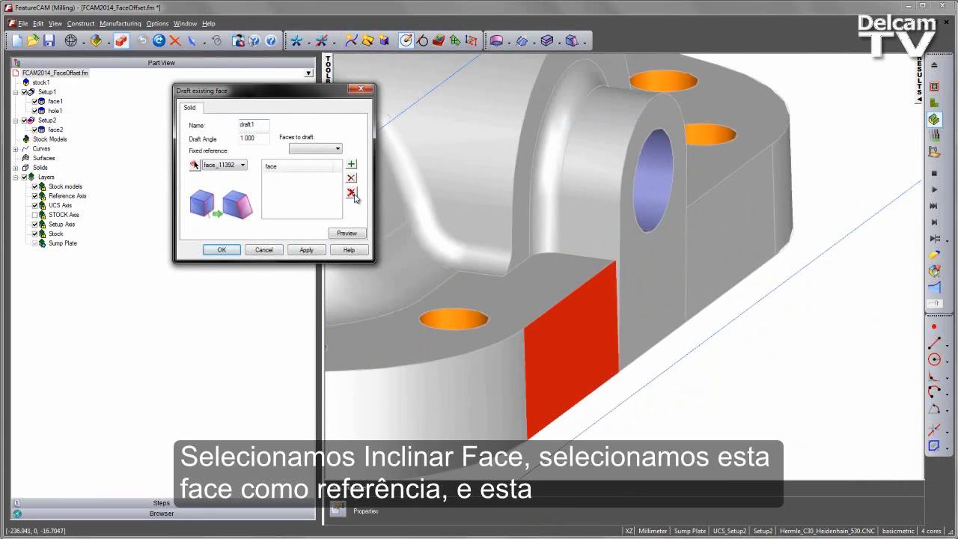
left_click(649, 266)
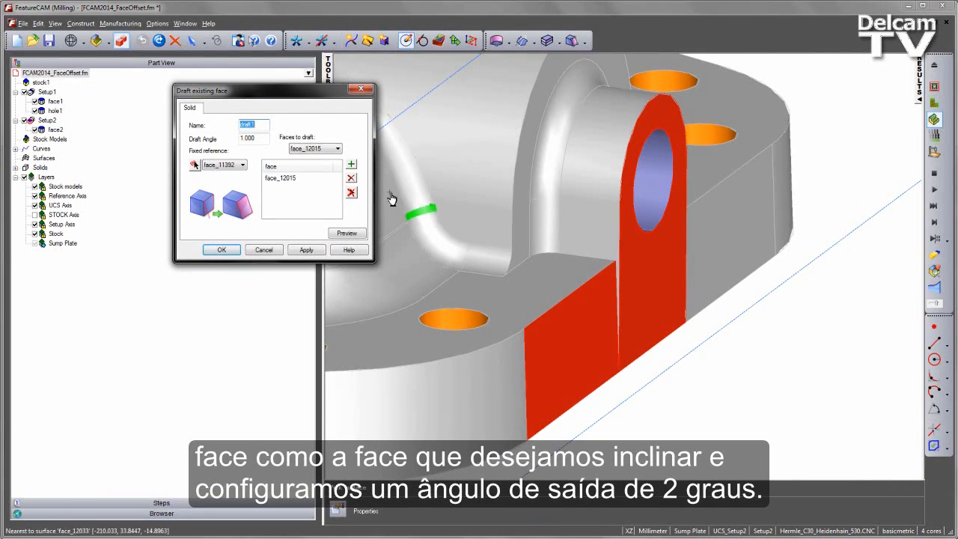
key("Tab")
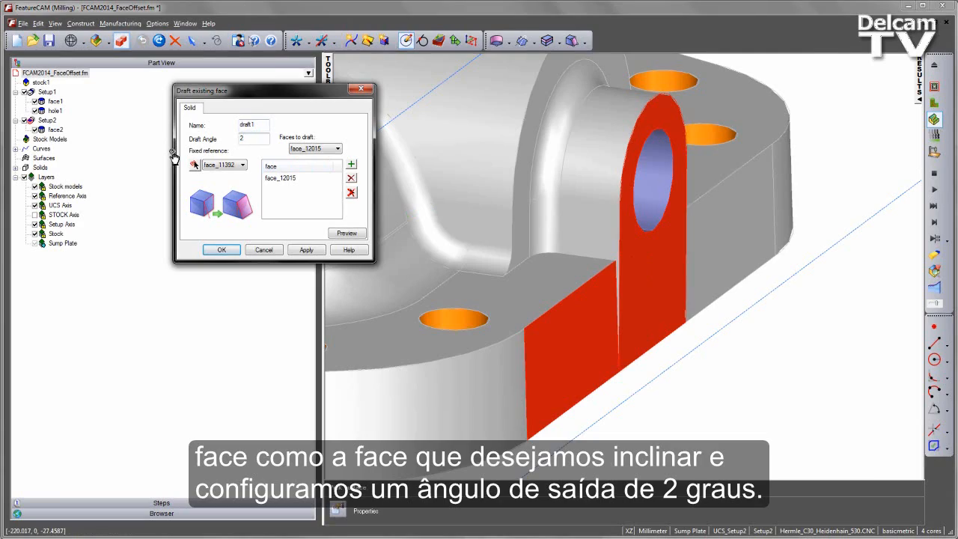
Preview the draft and orbit to inspect its direction.
left_click(346, 232)
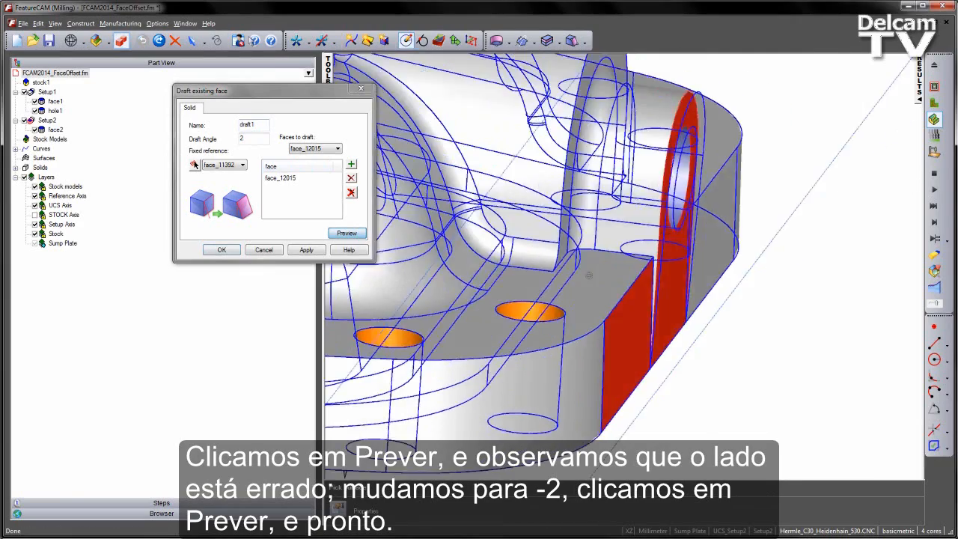
mouse_move(589, 276)
middle_mouse_down()
mouse_move(639, 273)
mouse_move(588, 289)
middle_mouse_up()
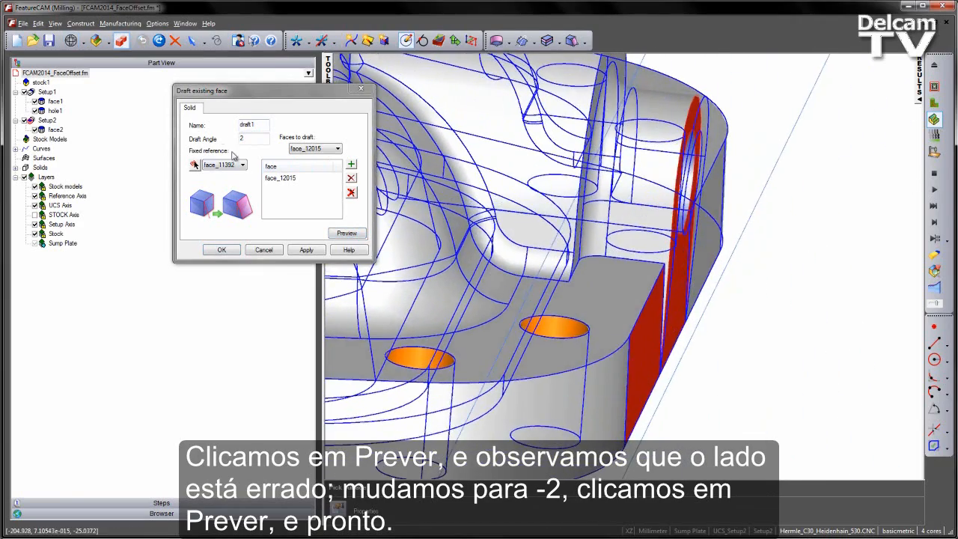
Set the draft angle to -2, preview the reversed draft, and apply it to the lug face.
left_click(241, 139)
type("-")
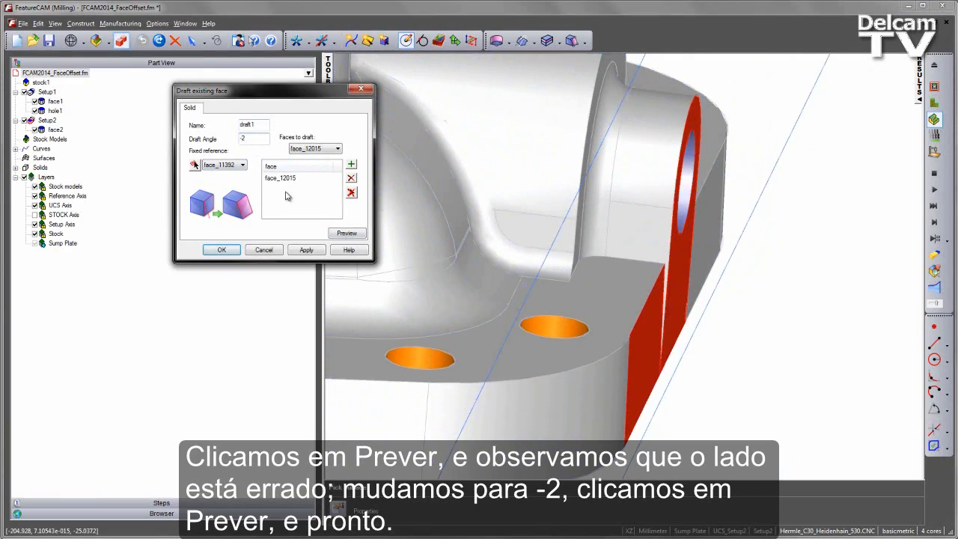
left_click(352, 234)
middle_click_drag(556, 257, 621, 295)
left_click(305, 249)
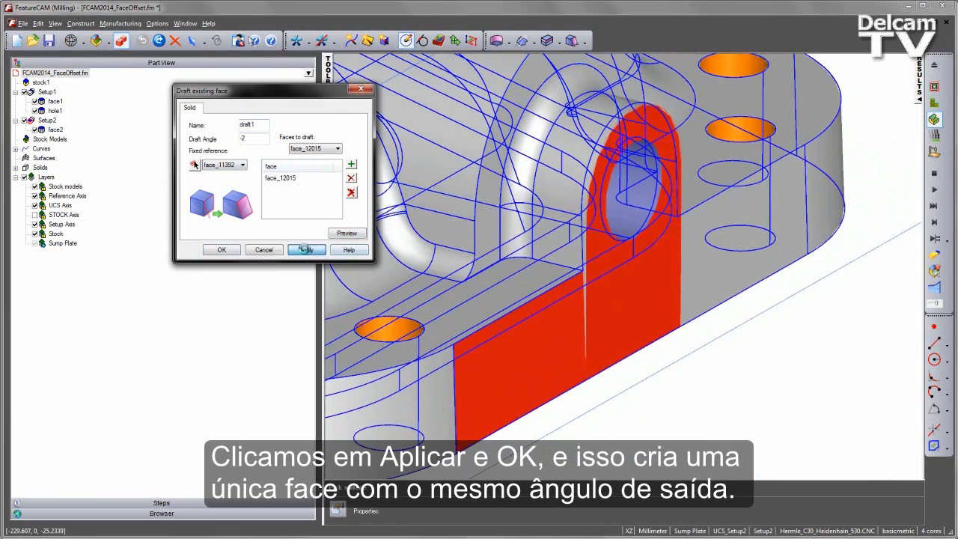
left_click(221, 251)
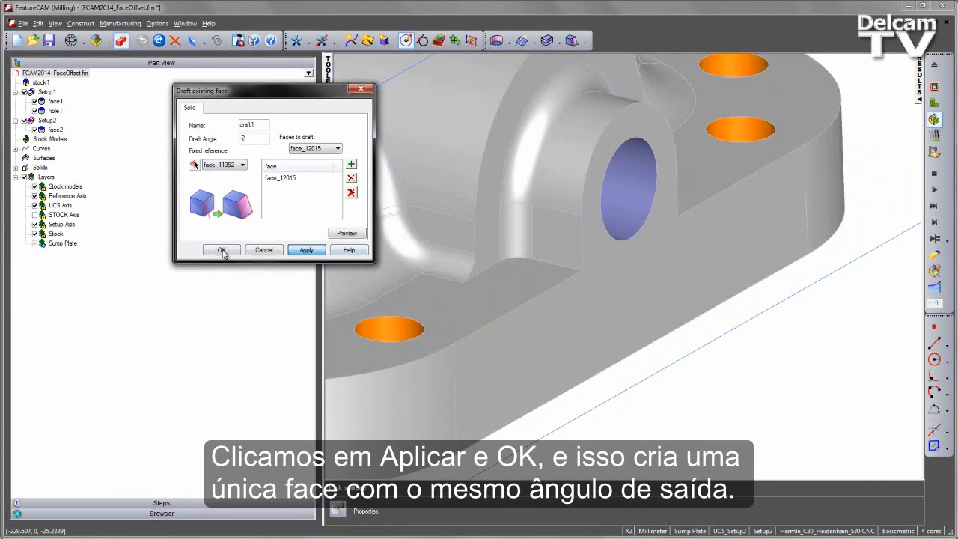
Copy the solid and paste a duplicate of it into the Solids group.
middle_click_drag(743, 384, 678, 355)
scroll(664, 313, "down", 7)
middle_click_drag(579, 283, 500, 214, "shift")
scroll(518, 223, "down", 2)
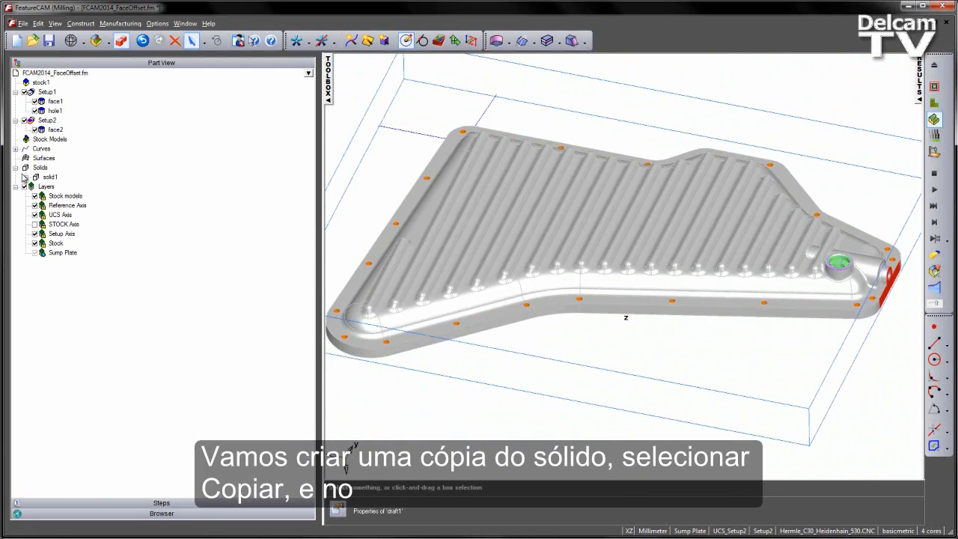
left_click(48, 177)
right_click(47, 179)
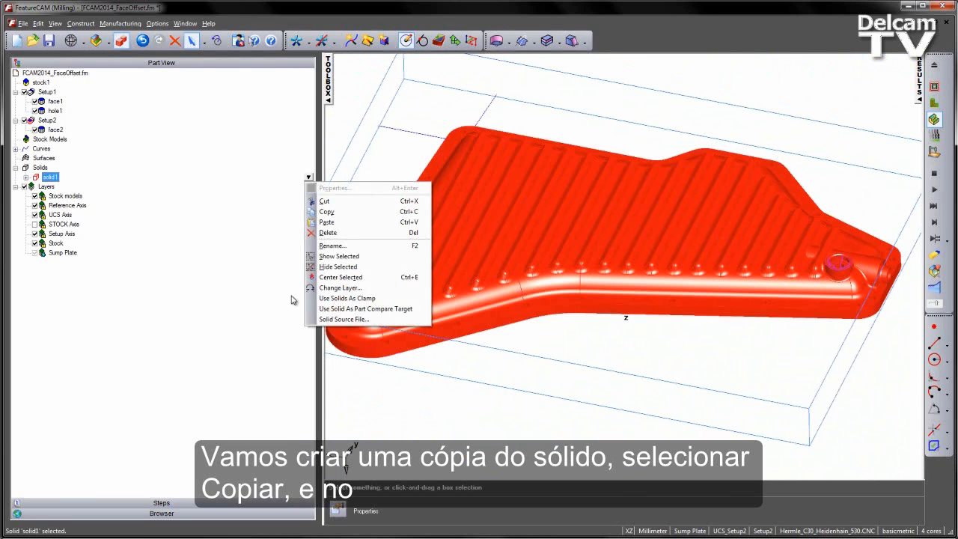
left_click(342, 217)
left_click(41, 168)
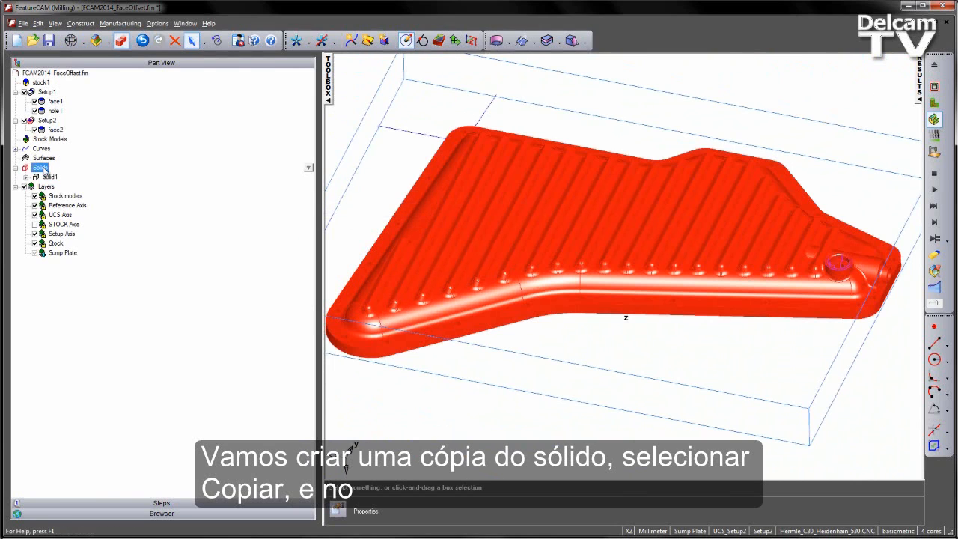
right_click(46, 178)
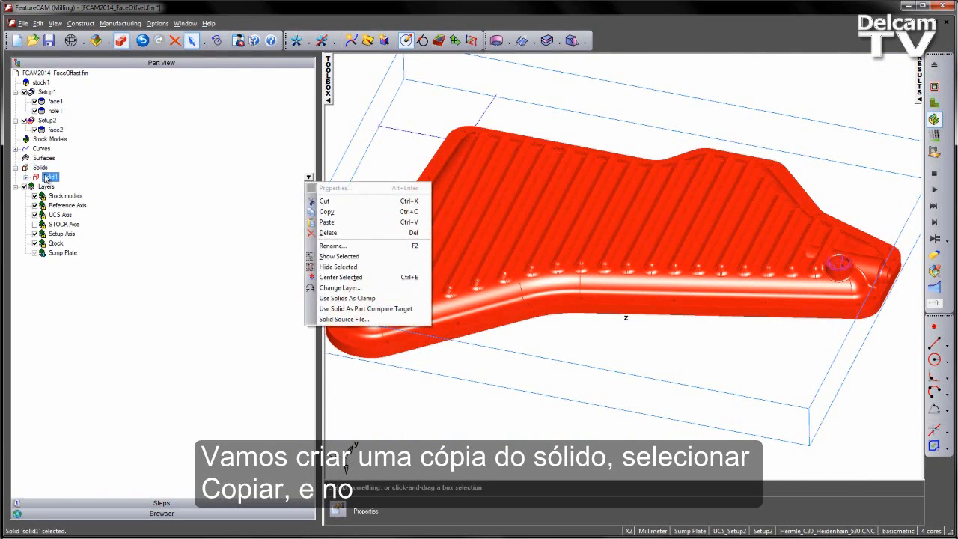
left_click(339, 224)
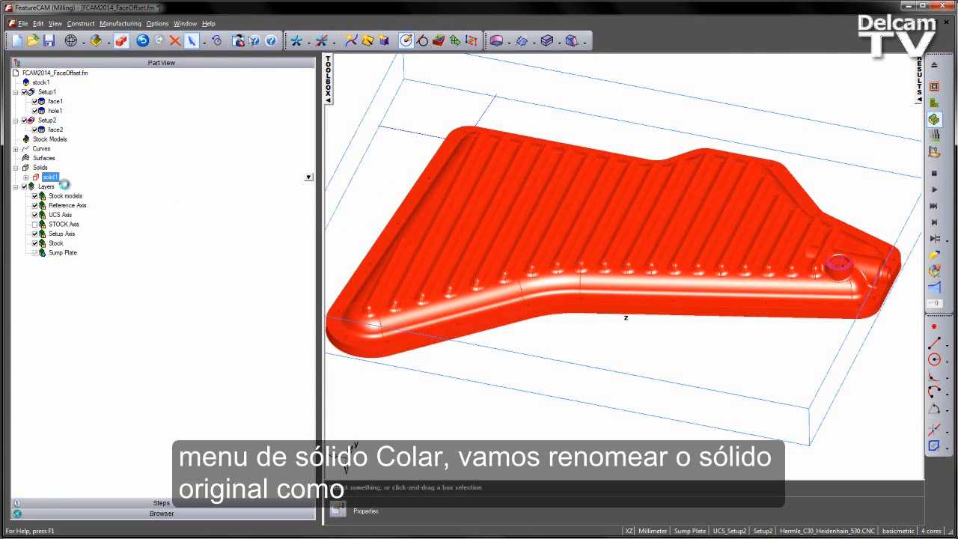
Rename the original solid as sump plate.
left_click(49, 178)
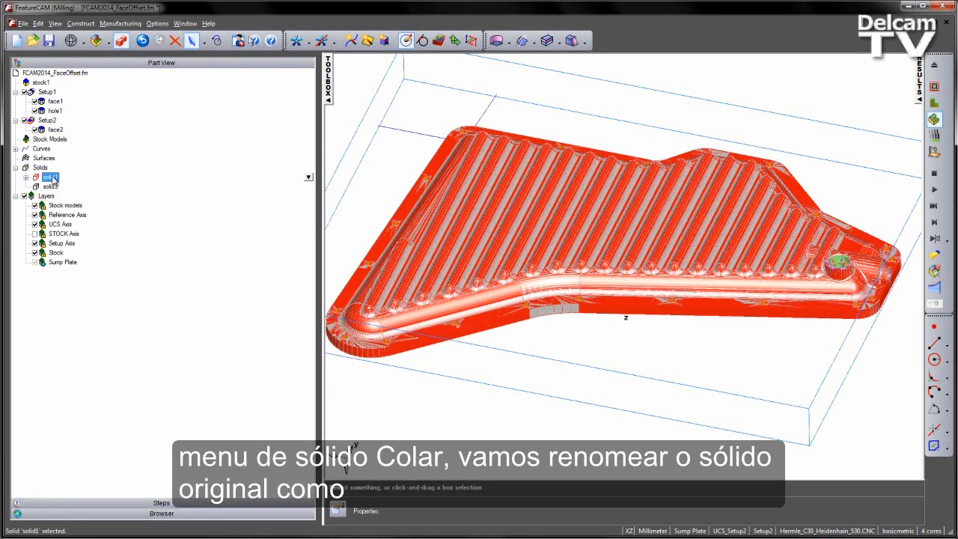
right_click(307, 180)
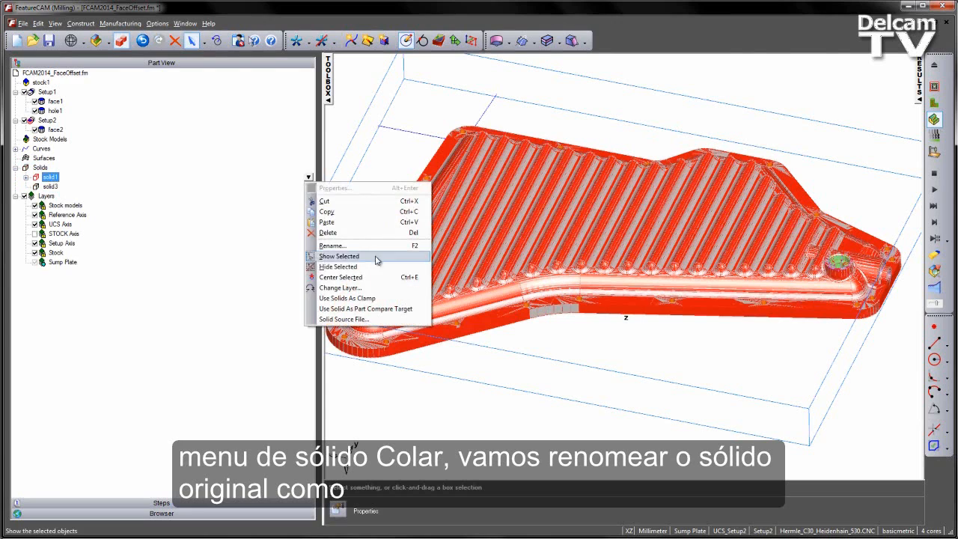
left_click(379, 242)
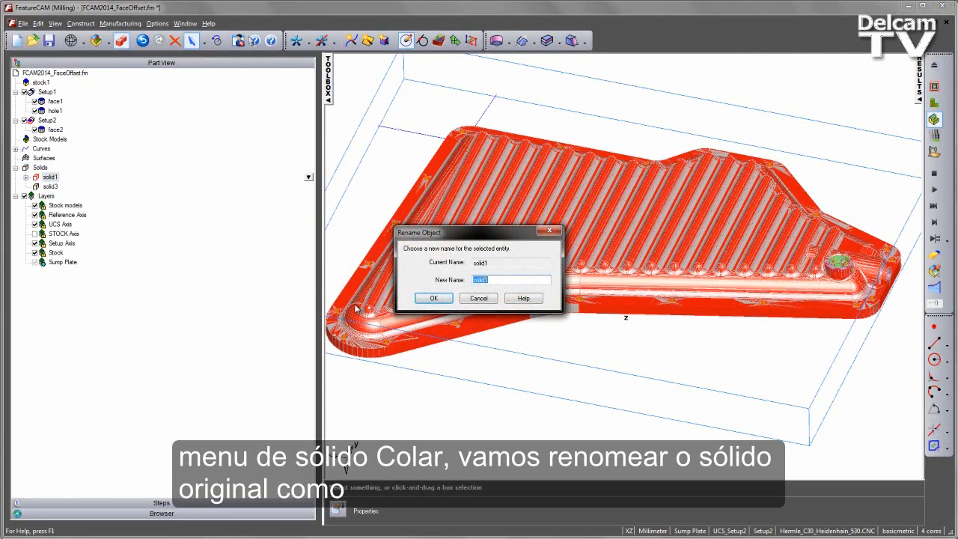
type("sump p")
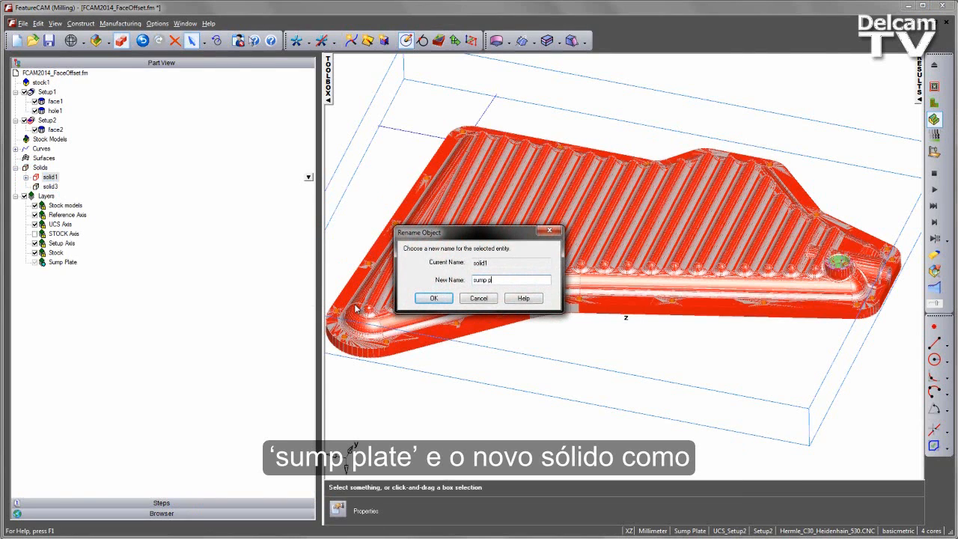
type("late")
left_click(433, 298)
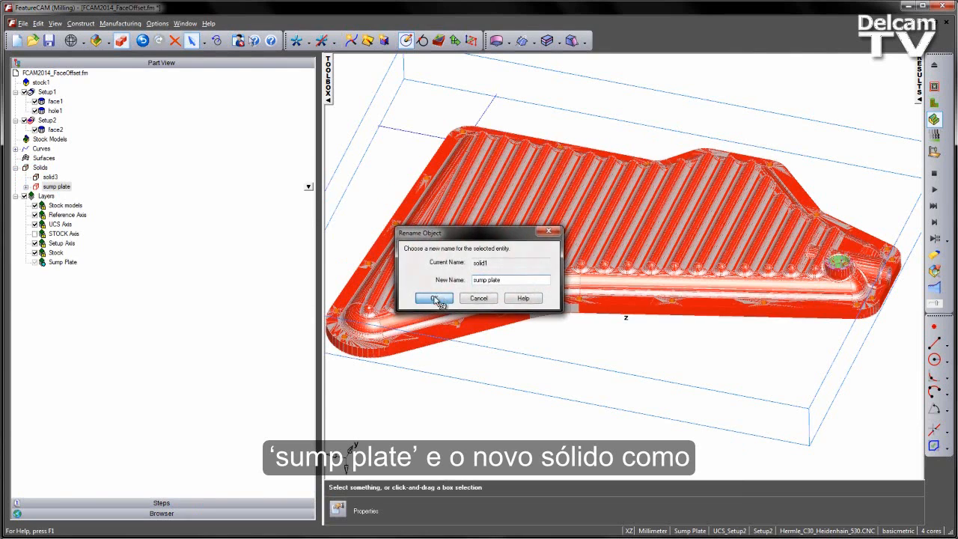
Rename the pasted copy solid as cast stock.
left_click(51, 177)
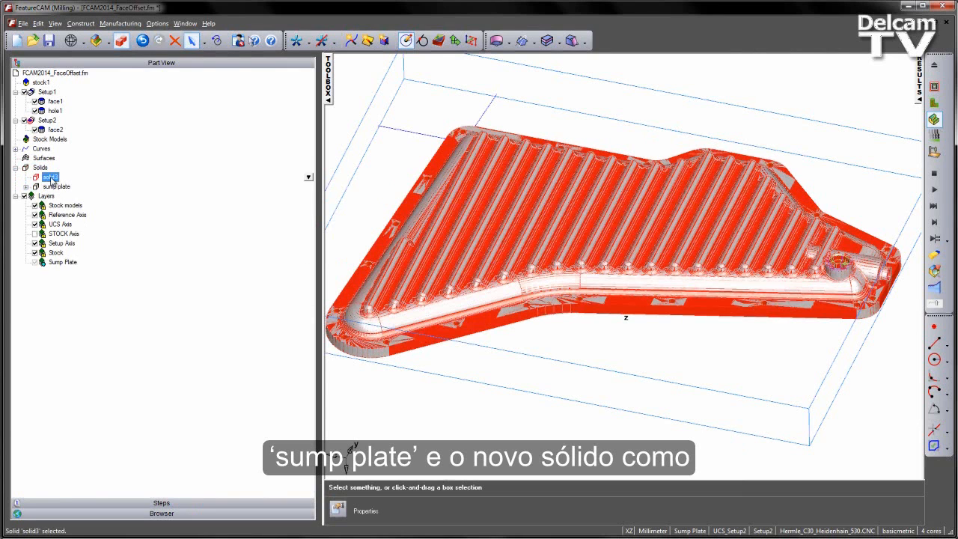
right_click(305, 180)
left_click(353, 247)
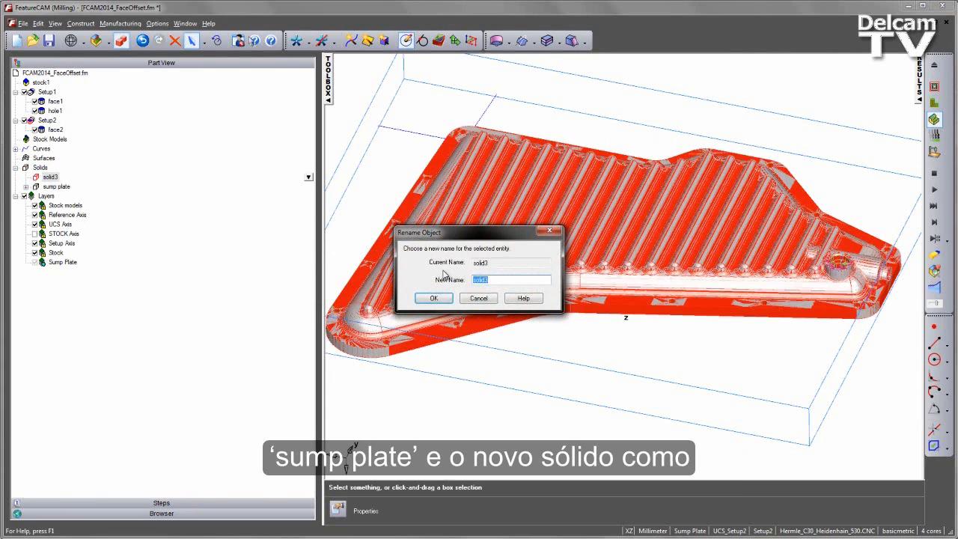
type("cast stoc")
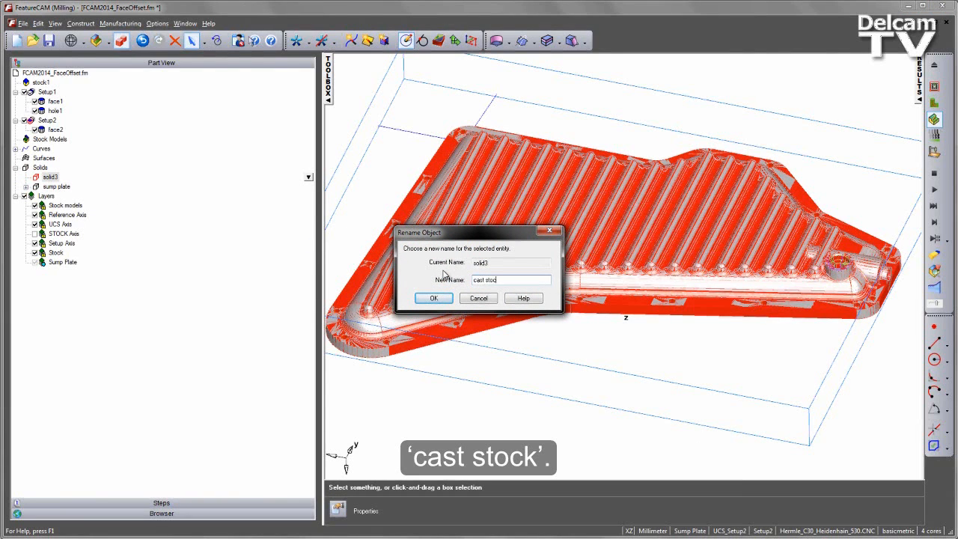
type("k")
left_click(434, 298)
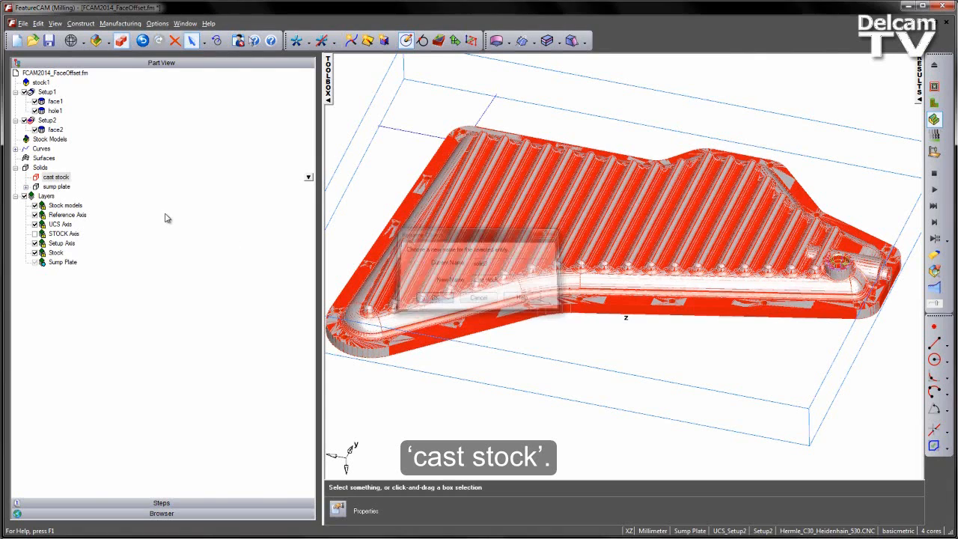
Create a new layer named Cast Stock.
right_click(46, 195)
left_click(327, 208)
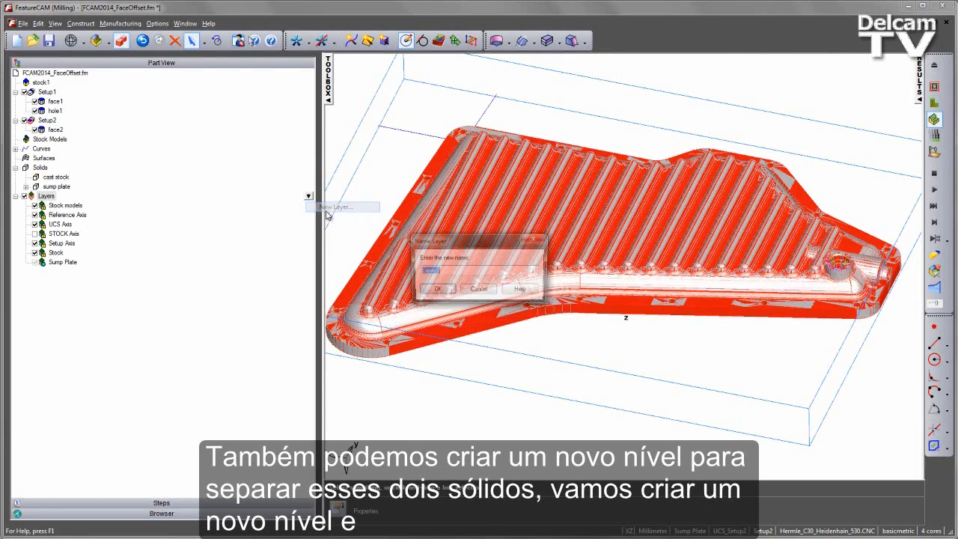
type("Cast Stock")
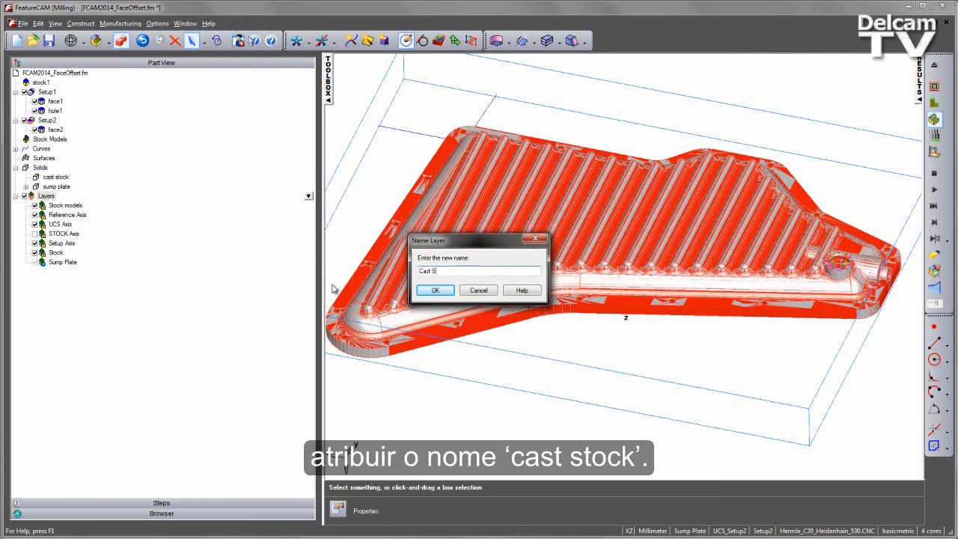
left_click(433, 291)
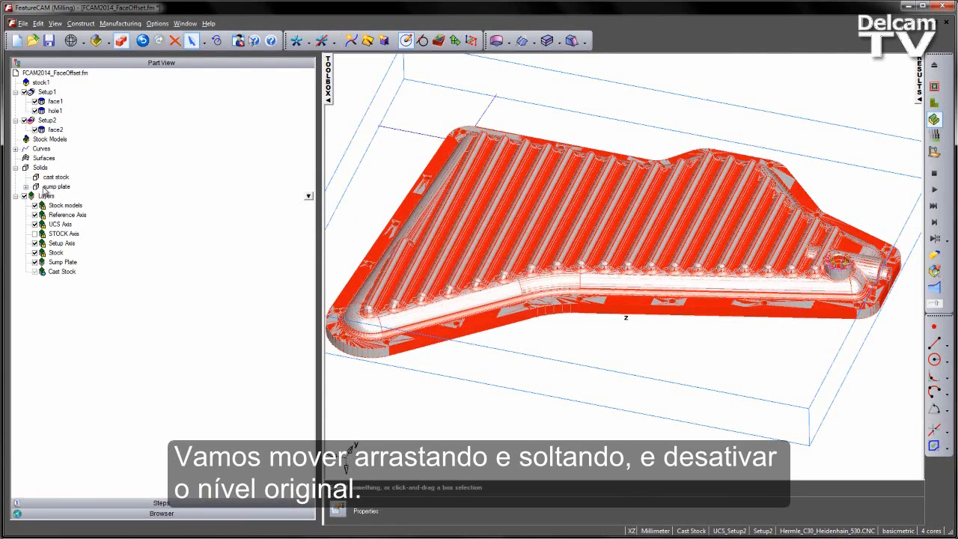
Move the cast stock solid onto the Cast Stock layer and hide the Sump Plate layer.
left_click_drag(53, 178, 58, 276)
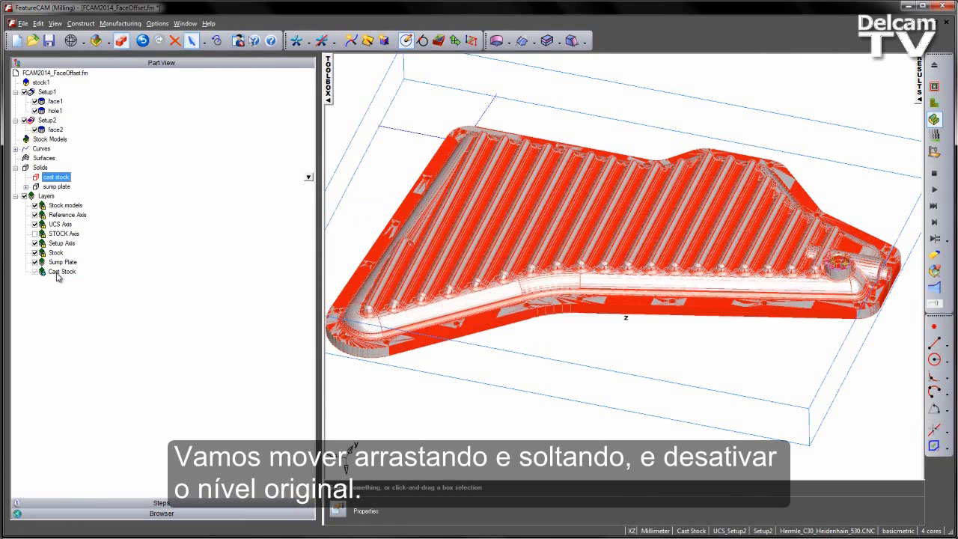
left_click(35, 262)
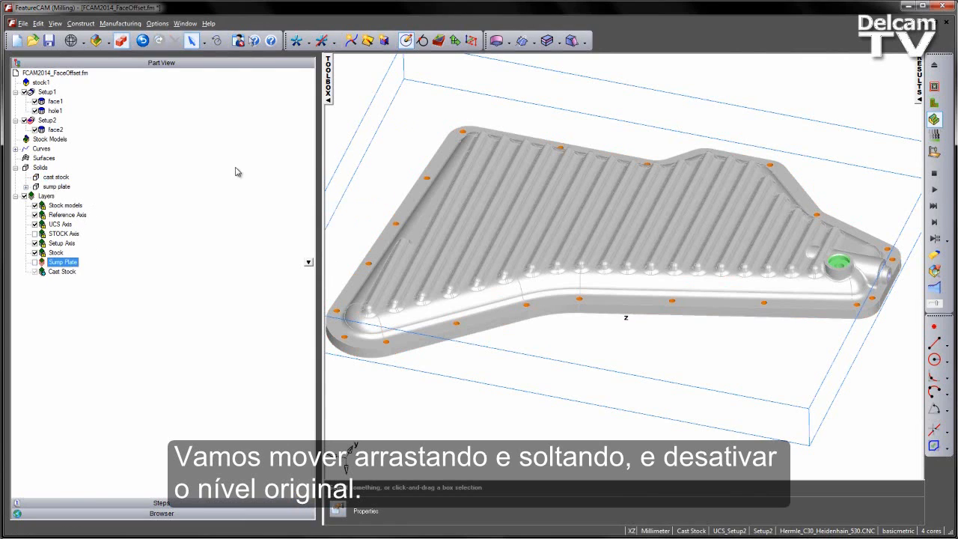
Select all green solid faces using Select by Color/Type with the green colour and Solid entity type.
middle_click_drag(519, 245, 455, 219)
scroll(450, 217, "up", 2)
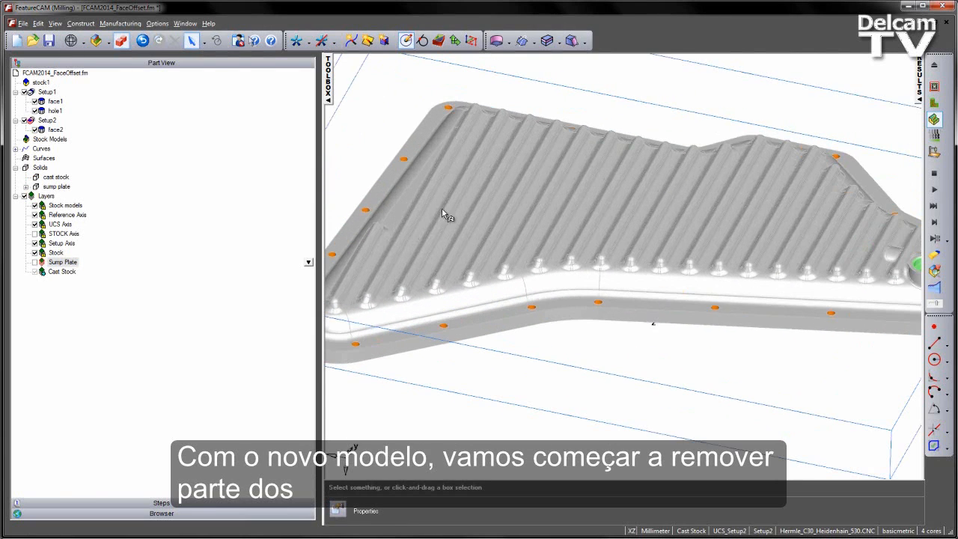
left_click(56, 177)
scroll(472, 183, "down", 3)
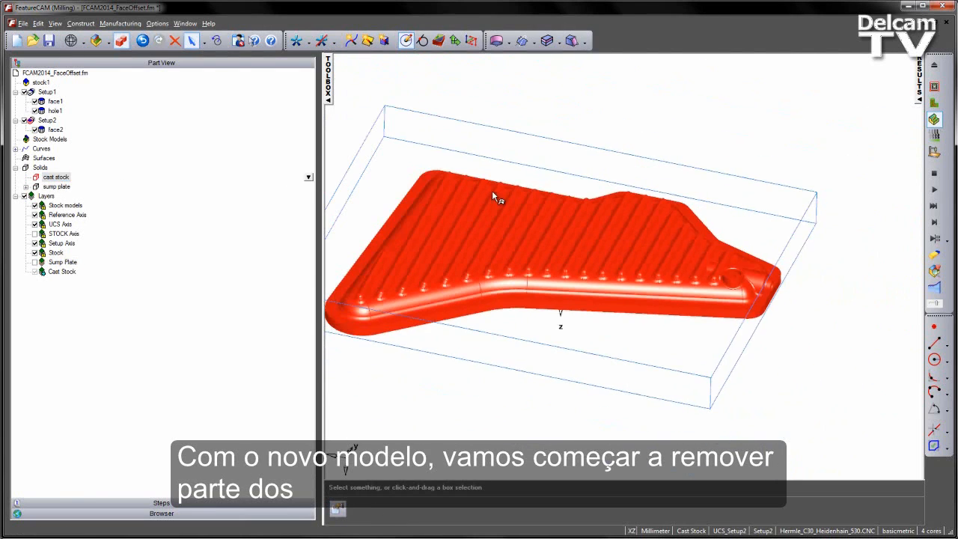
left_click(543, 112)
middle_click_drag(558, 117, 539, 195)
left_click_drag(683, 207, 777, 321)
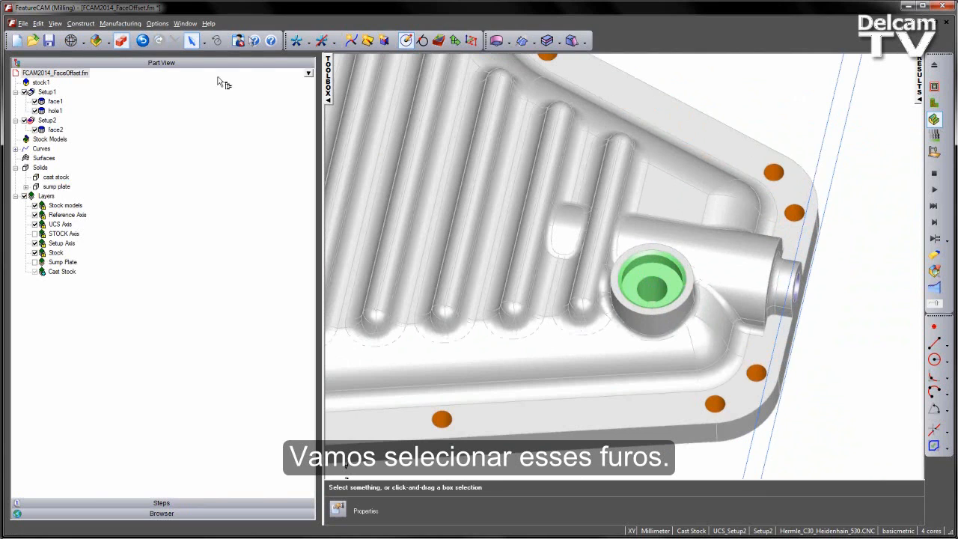
left_click(38, 24)
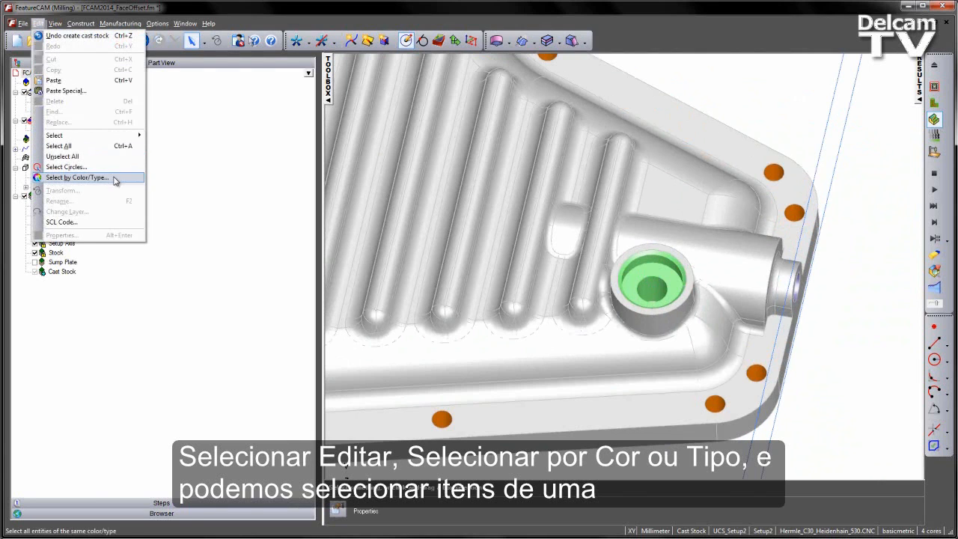
left_click(77, 178)
left_click_drag(494, 206, 406, 155)
left_click(432, 216)
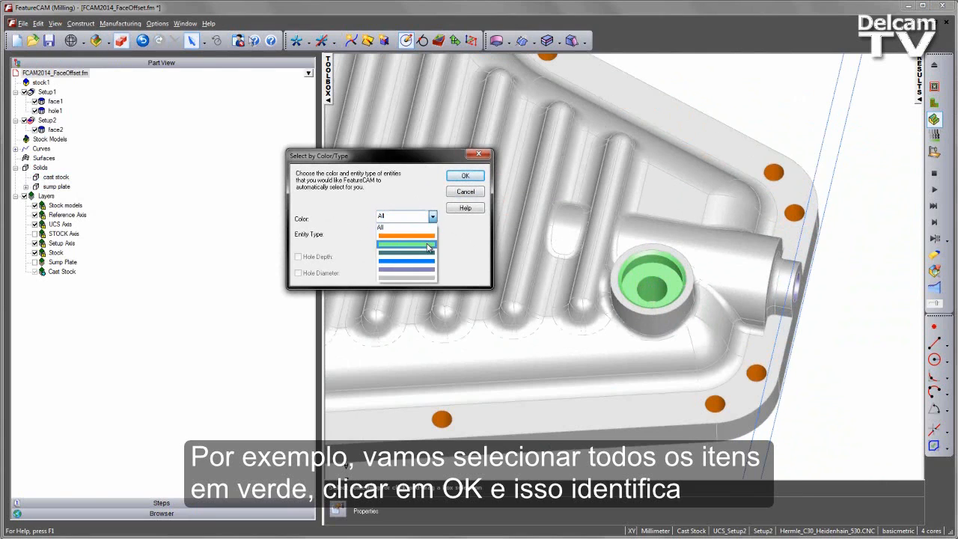
left_click(406, 245)
left_click(419, 230)
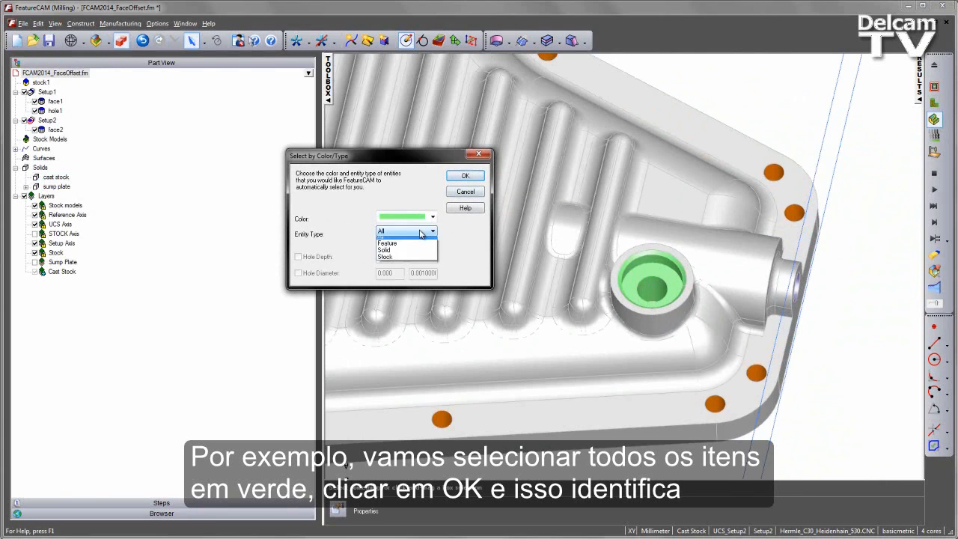
left_click(404, 257)
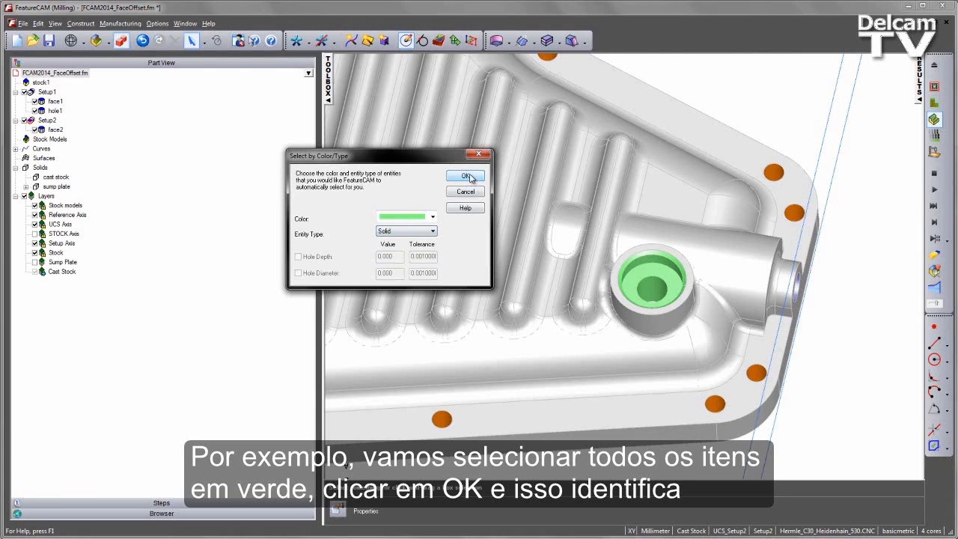
left_click(470, 176)
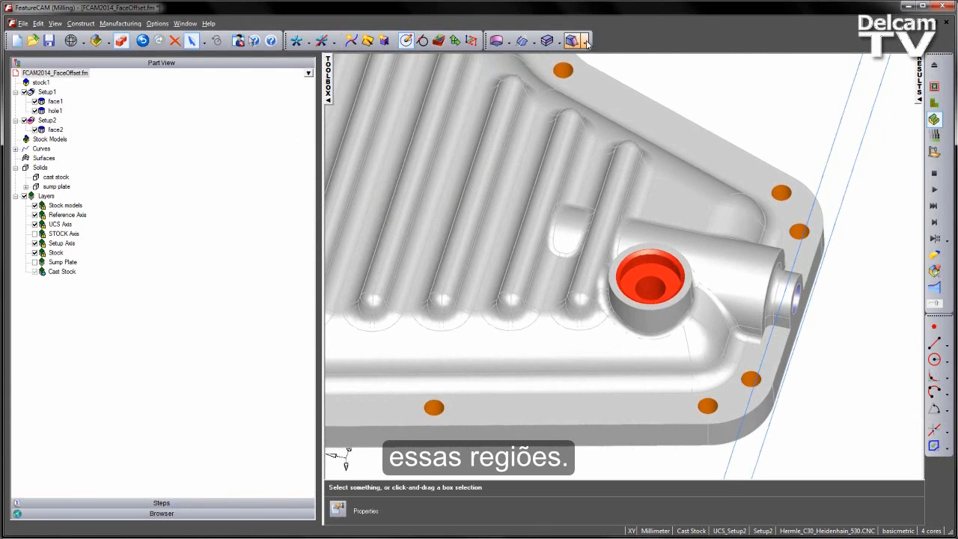
Delete the selected green hole faces with Delete Face, modifying the existing solid and healing remaining faces.
left_click(586, 42)
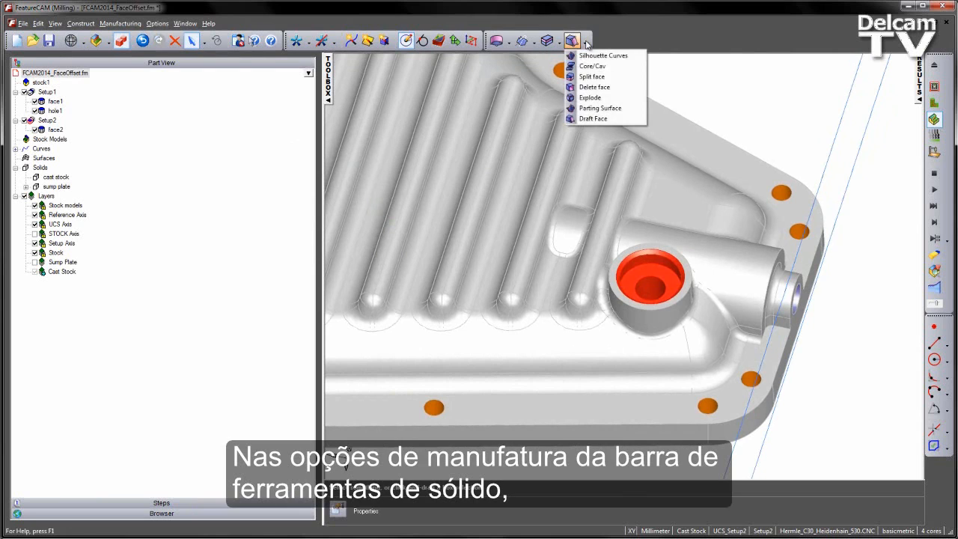
left_click(594, 87)
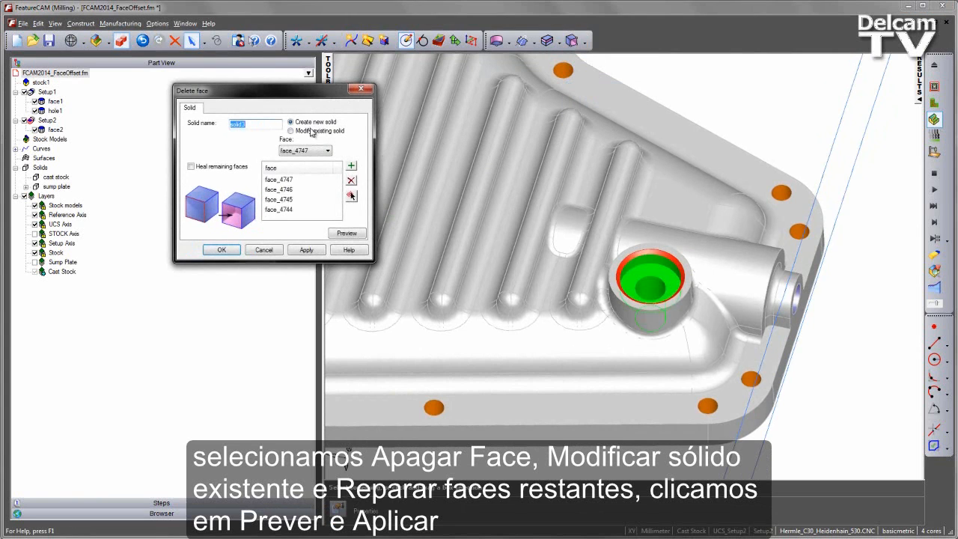
left_click(313, 132)
left_click(215, 167)
left_click(347, 234)
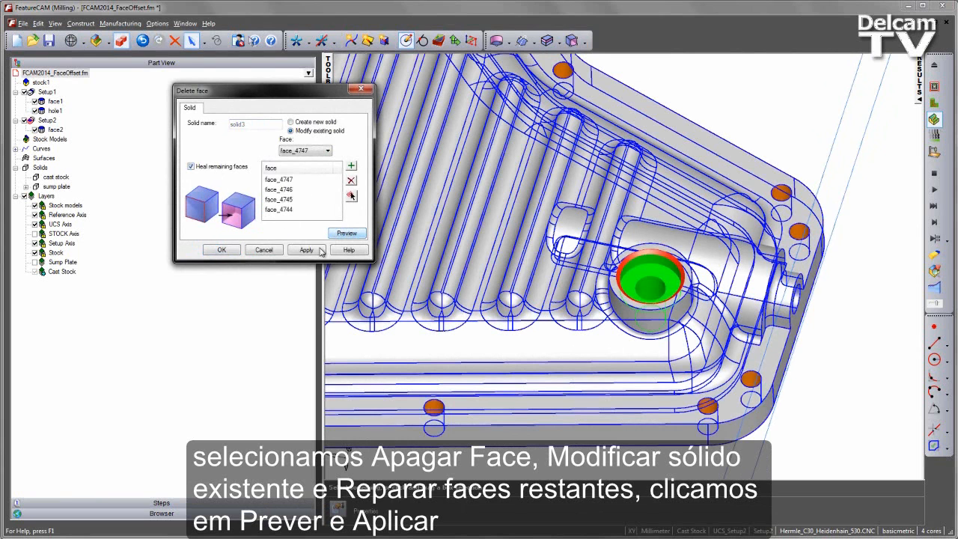
left_click(306, 250)
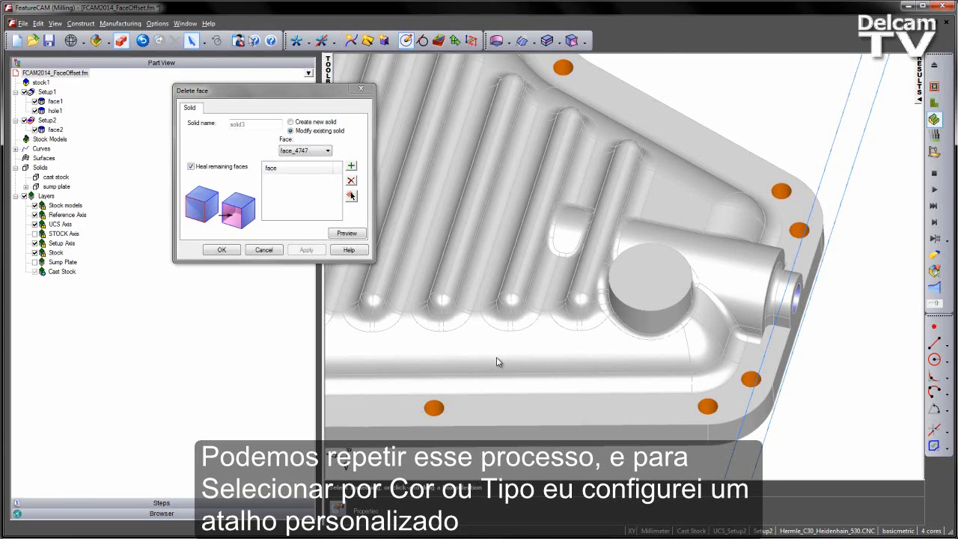
Select all orange hole faces by colour and delete them from the cast stock with Delete Face, previewing and applying.
left_click(435, 409)
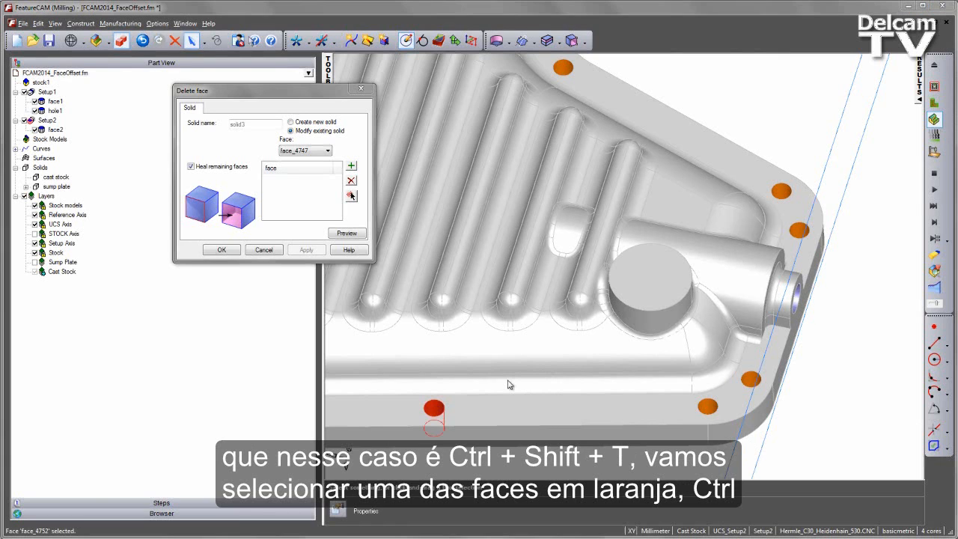
key("ctrl+shift+t")
left_click(552, 227)
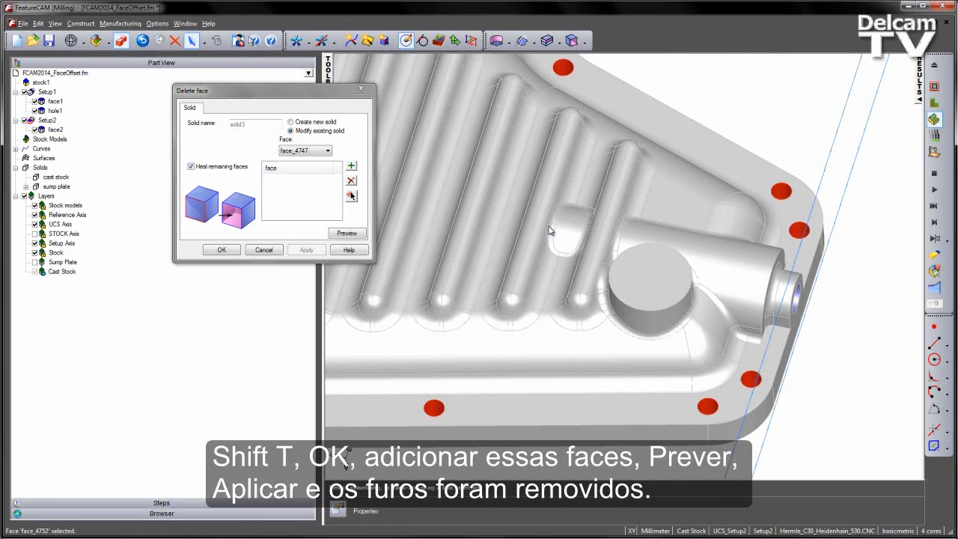
left_click(351, 167)
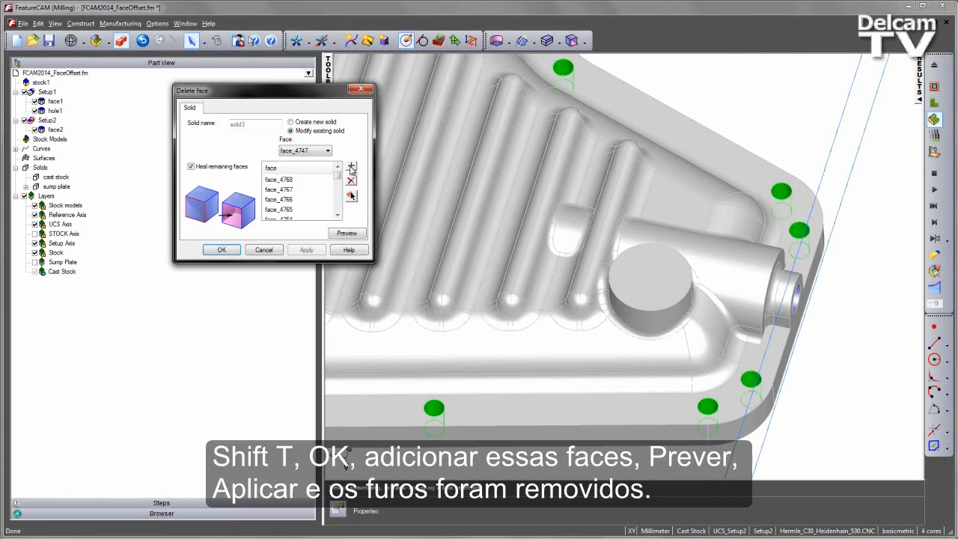
left_click(346, 233)
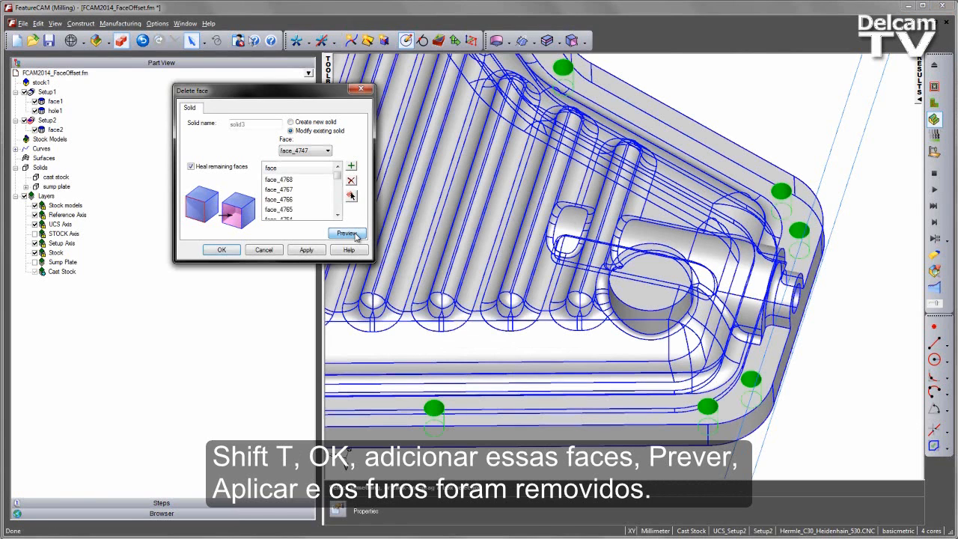
left_click(306, 250)
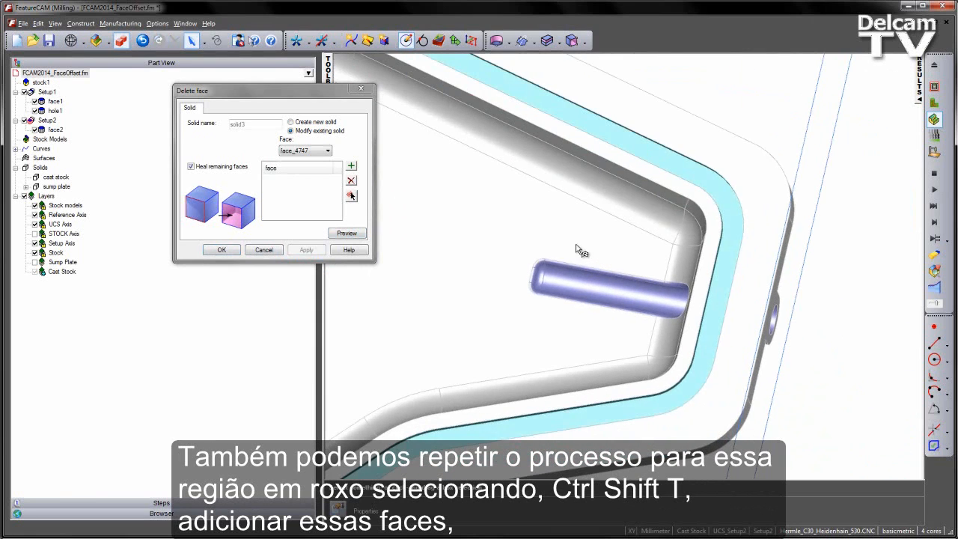
Select all purple boss faces by colour and delete them with Delete Face, previewing, applying and closing the dialog.
middle_click_drag(540, 236, 619, 329, "ctrl+shift")
left_click(563, 308)
scroll(594, 328, "down", 4)
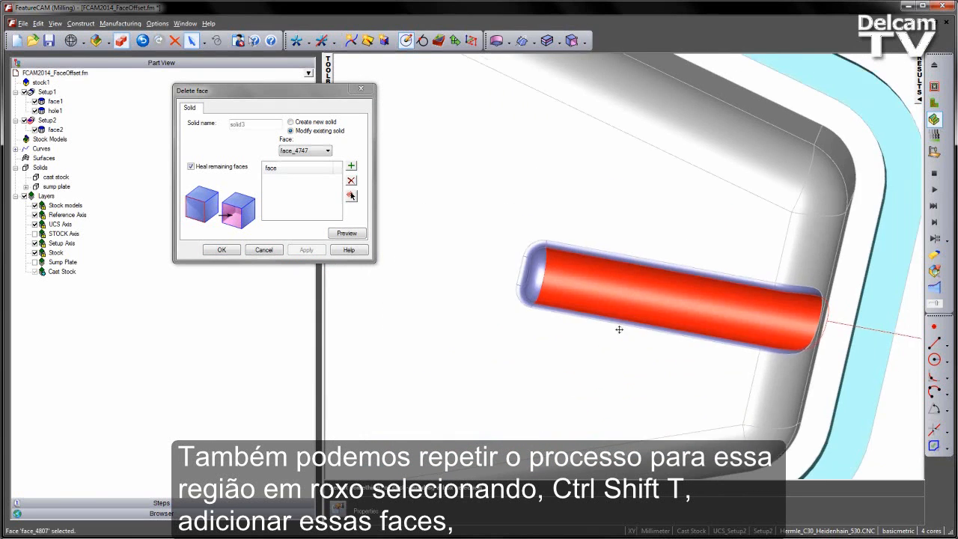
scroll(620, 329, "down", 2)
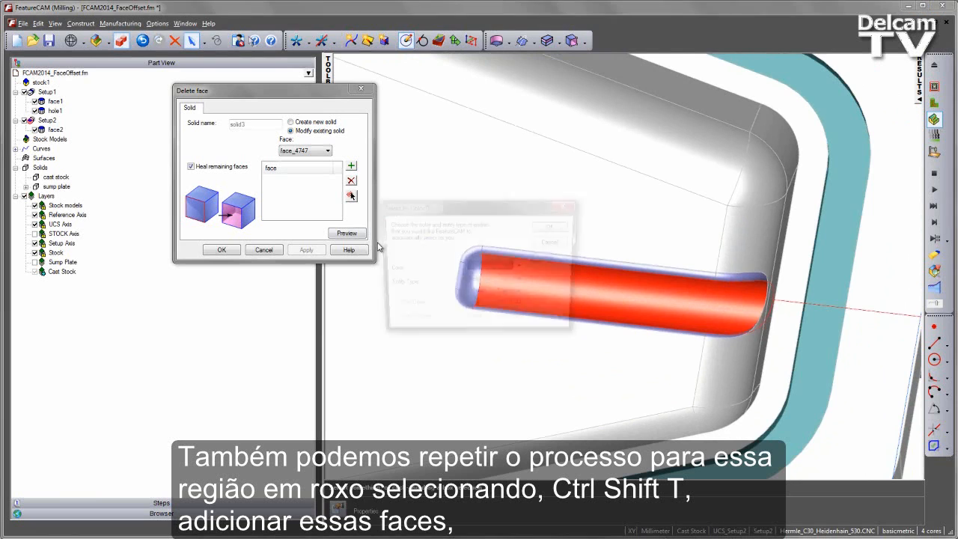
left_click(555, 226)
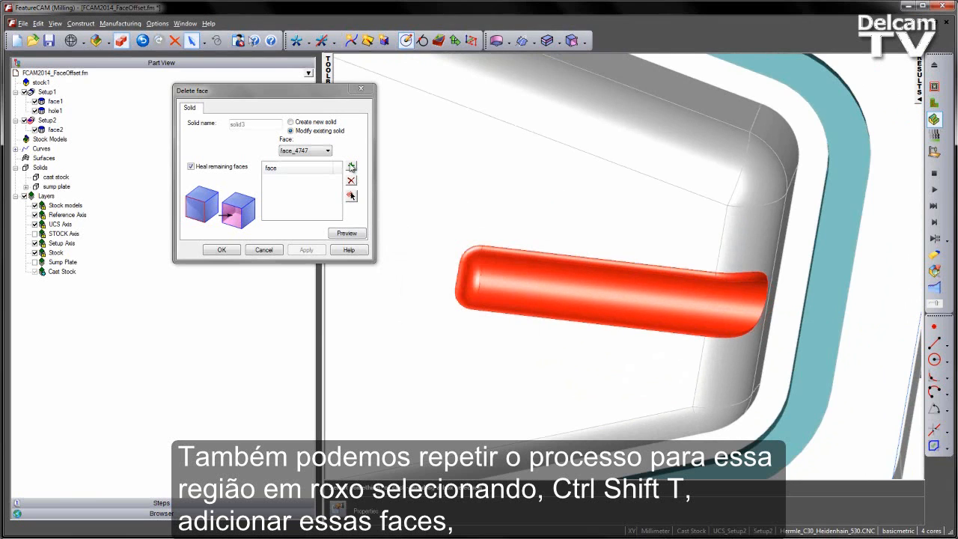
left_click(351, 166)
left_click(347, 233)
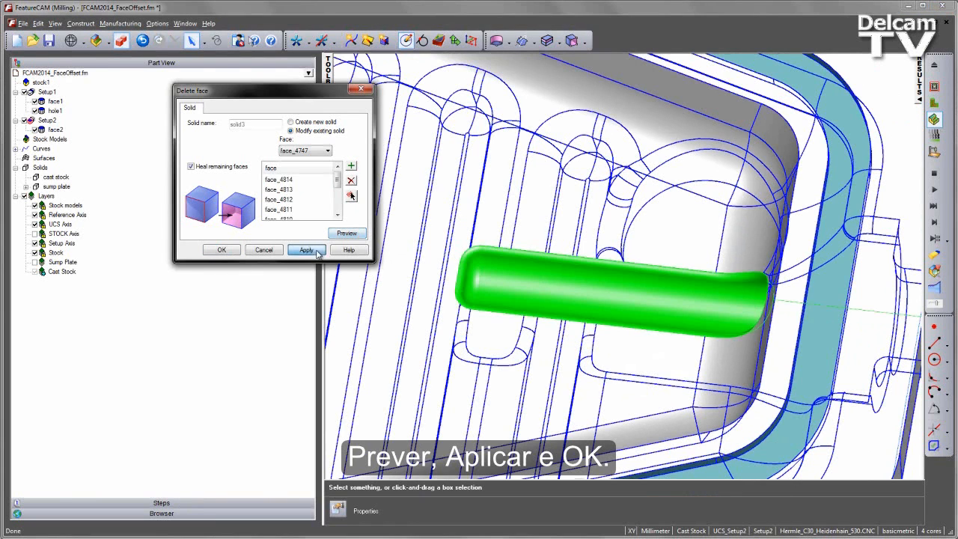
left_click(307, 250)
left_click(223, 250)
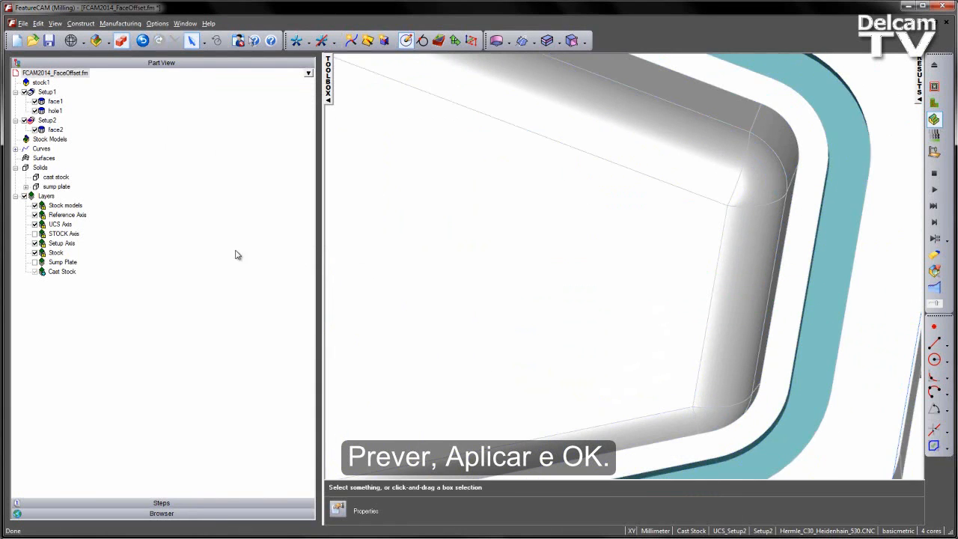
Start Offset Faces on the cast stock and add all teal slot faces except the bottom face.
scroll(622, 277, "down", 6)
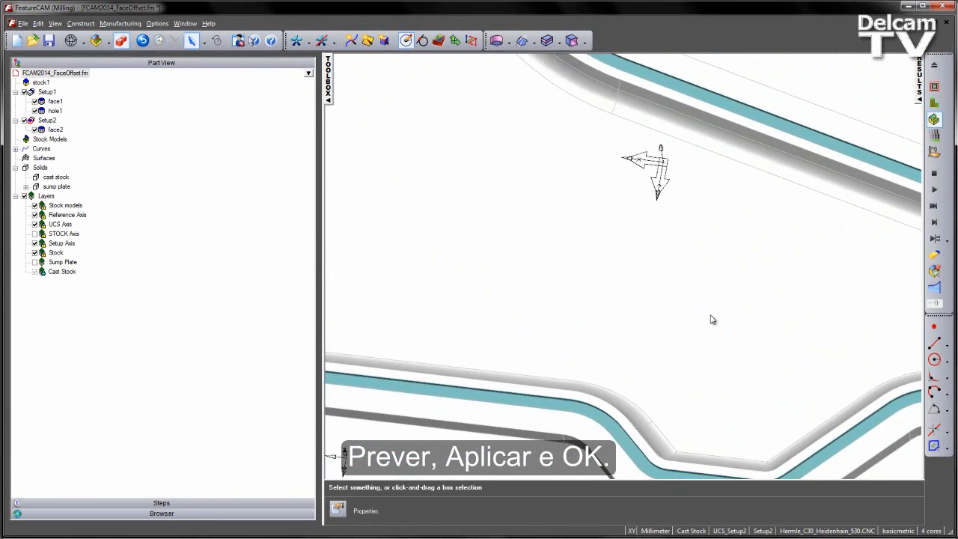
scroll(713, 320, "down", 4)
middle_click_drag(637, 289, 556, 261, "shift")
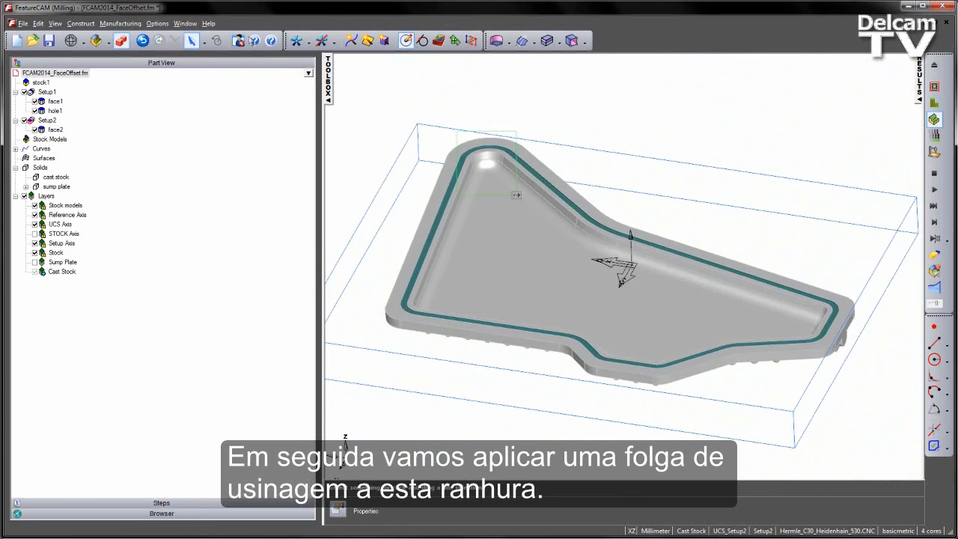
scroll(472, 126, "up", 5)
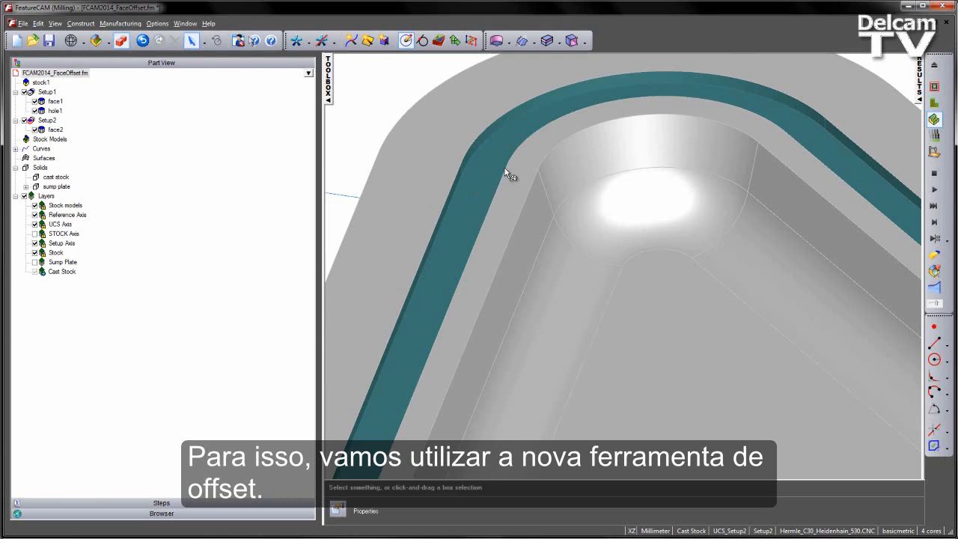
middle_click_drag(458, 170, 483, 175)
middle_click_drag(550, 191, 566, 224)
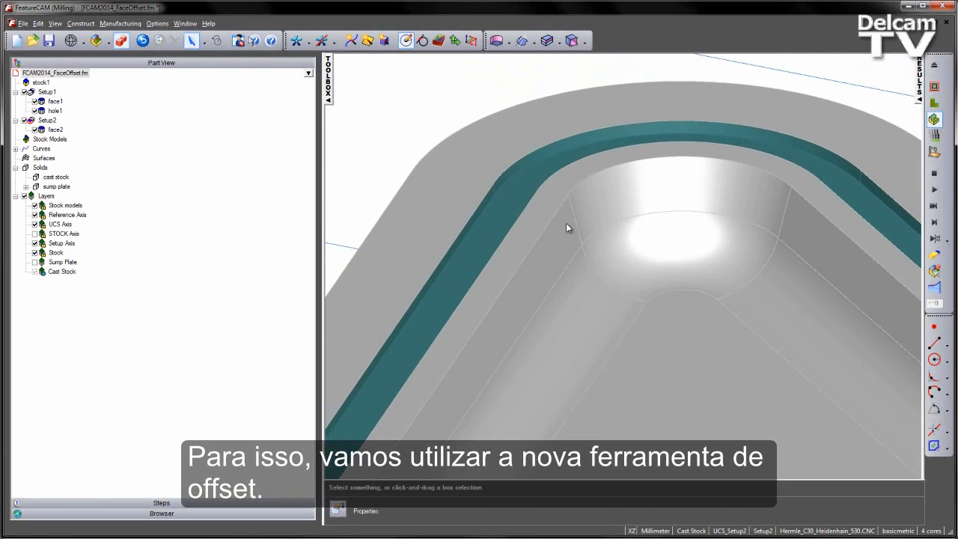
left_click(559, 41)
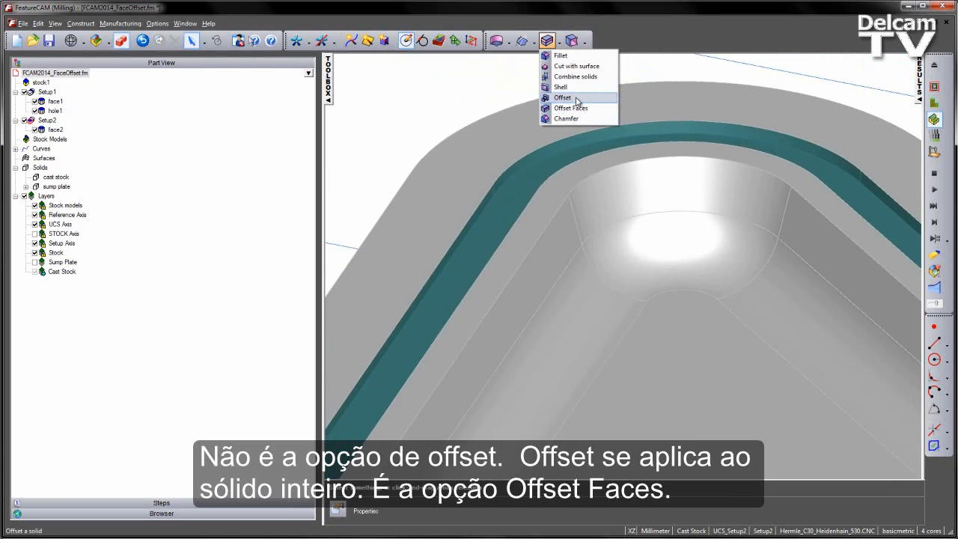
left_click(582, 111)
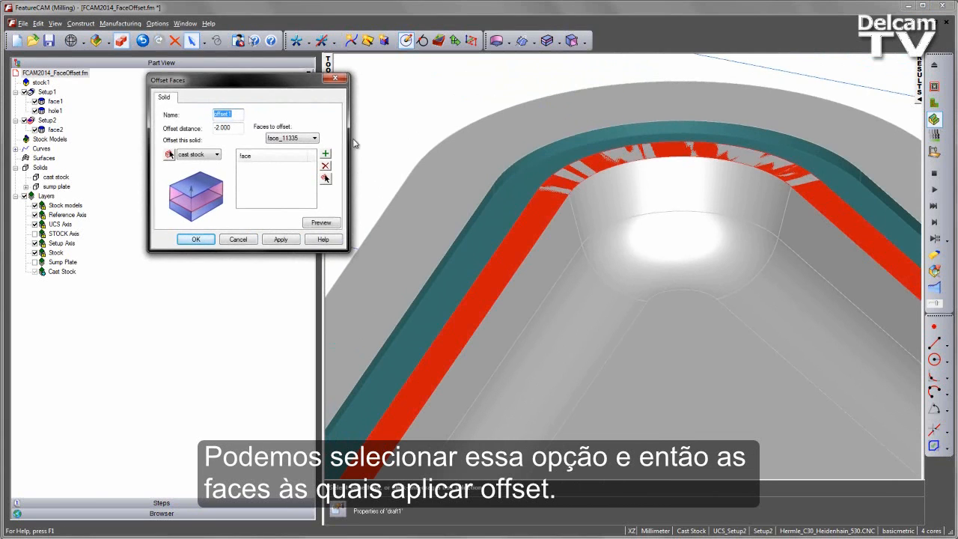
left_click(414, 91)
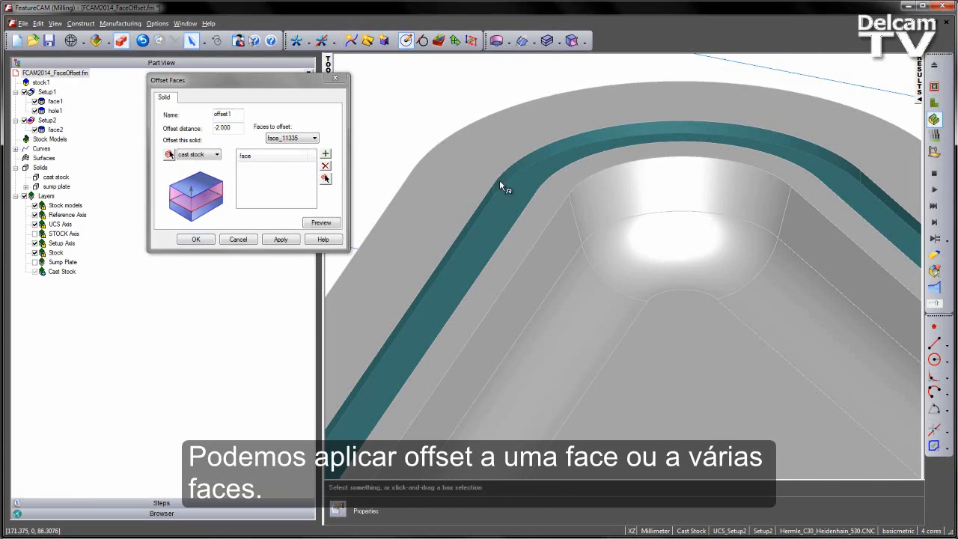
left_click(517, 200)
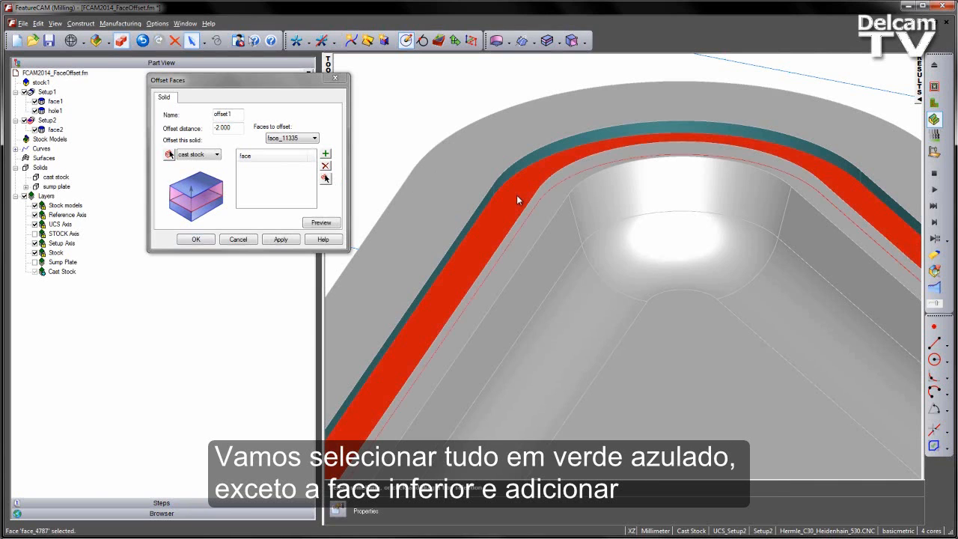
left_click(552, 226)
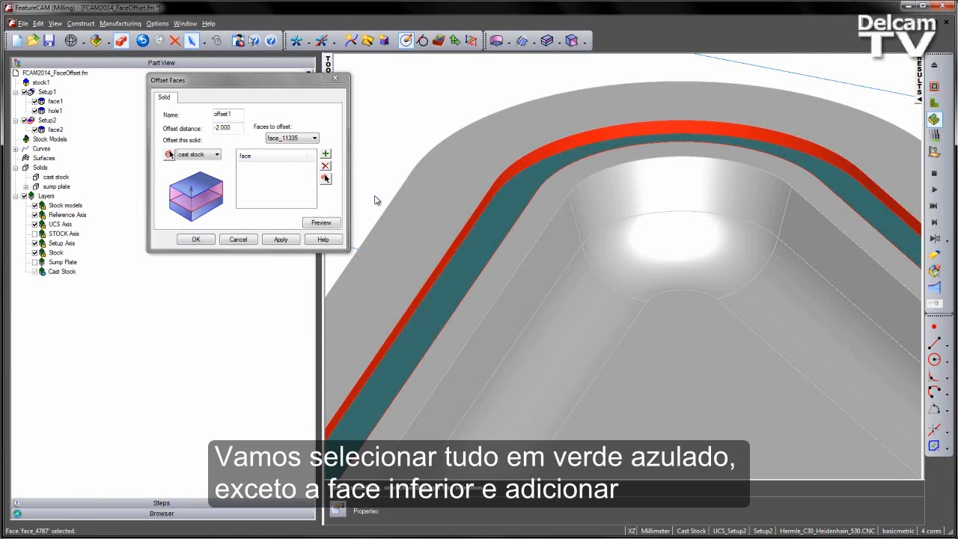
left_click(325, 154)
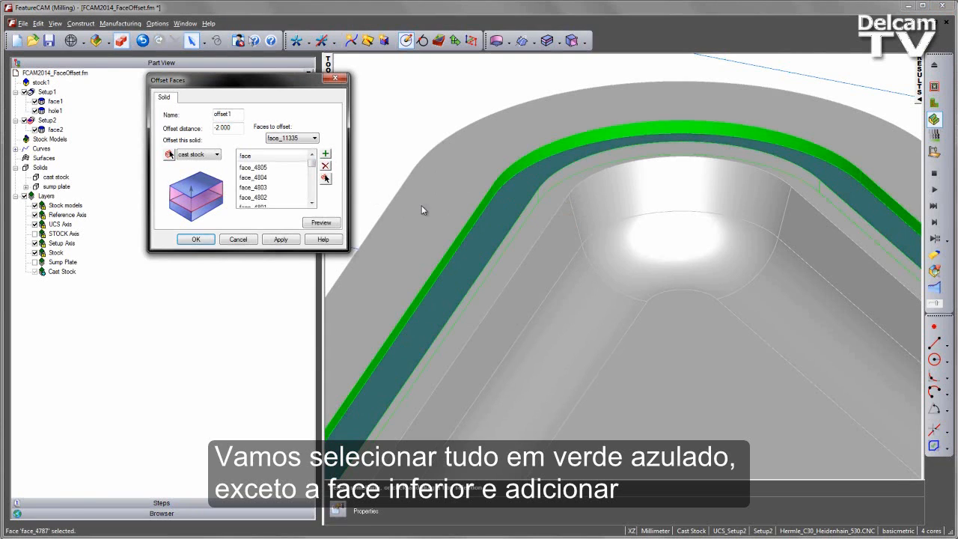
Set the offset distance to 2 mm, preview, and apply the face offset to the slot walls.
left_click_drag(240, 128, 164, 127)
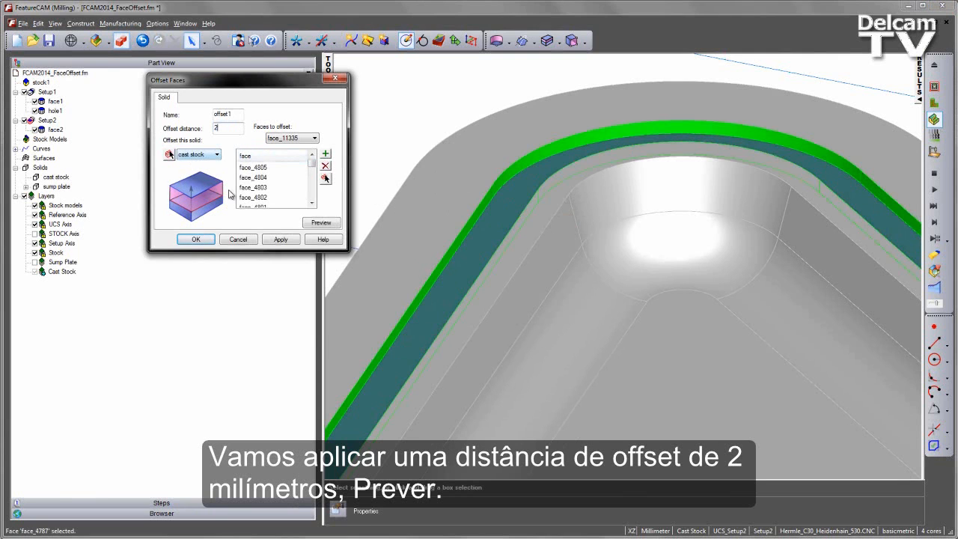
left_click(321, 222)
scroll(522, 250, "up", 5)
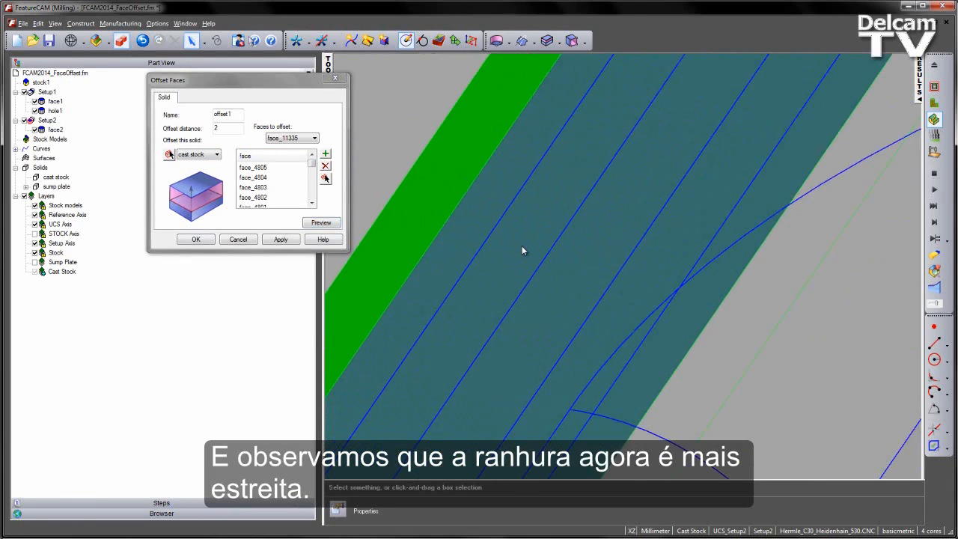
middle_click_drag(522, 249, 770, 327)
left_click(278, 239)
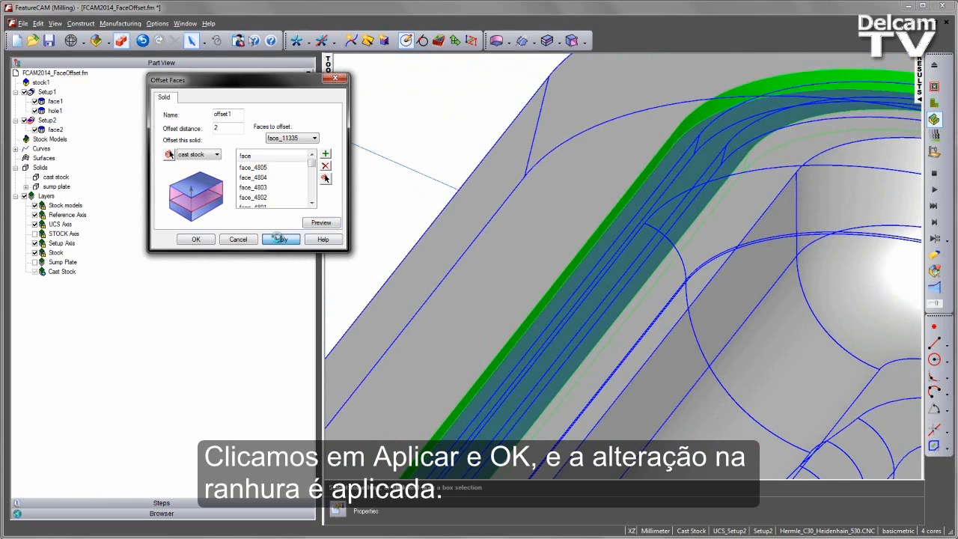
left_click(196, 239)
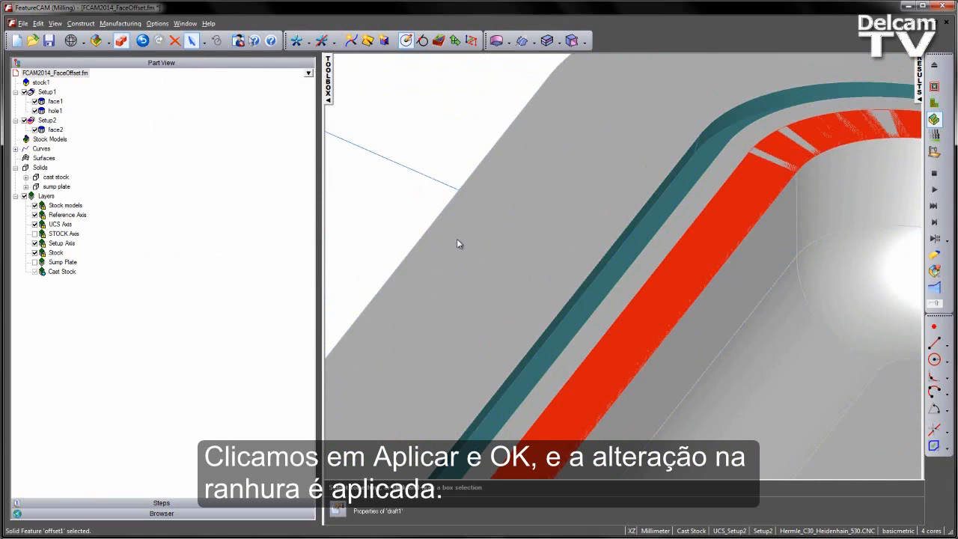
Offset the slot's bottom face by 2 mm with a second Offset Faces operation on the cast stock.
left_click(496, 118)
middle_click_drag(606, 276, 653, 214)
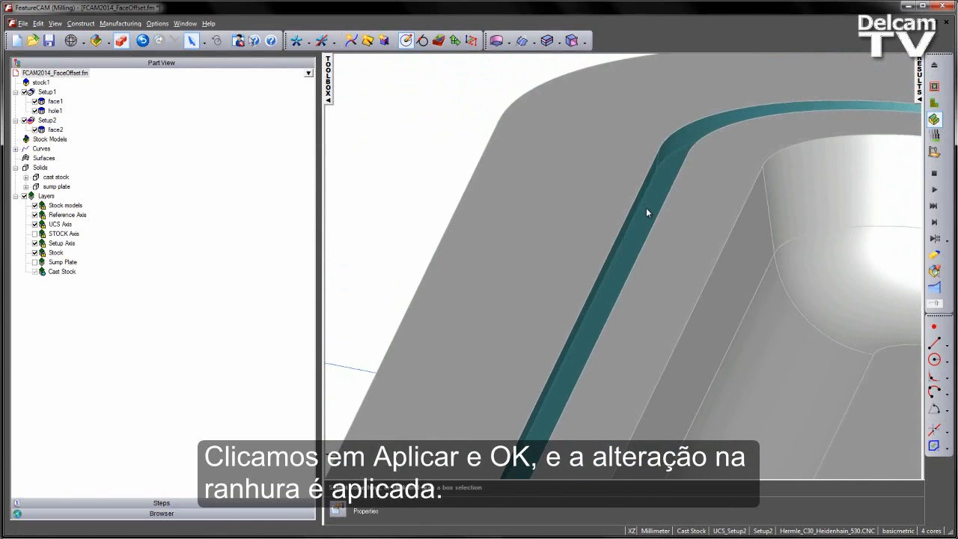
left_click(547, 41)
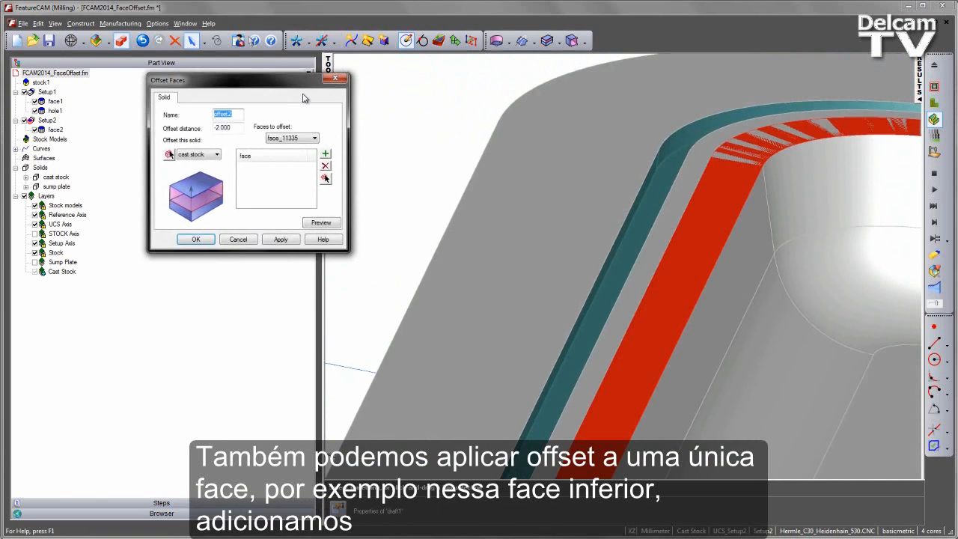
left_click(428, 134)
left_click(646, 209)
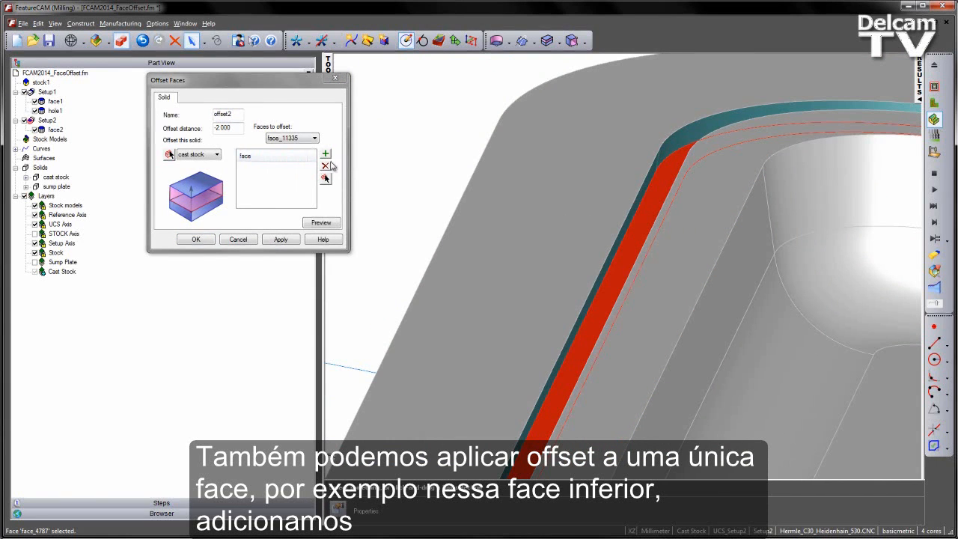
left_click(326, 154)
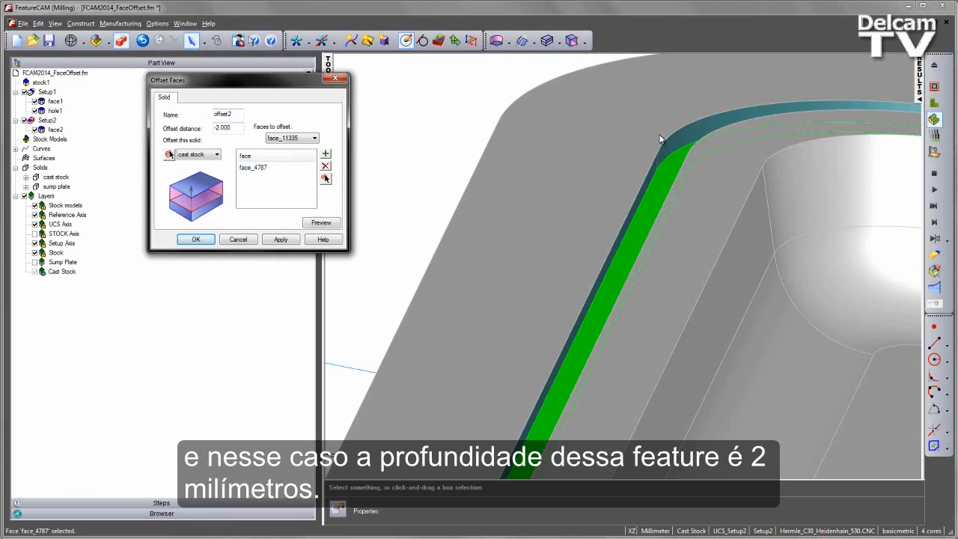
middle_click_drag(661, 139, 583, 227)
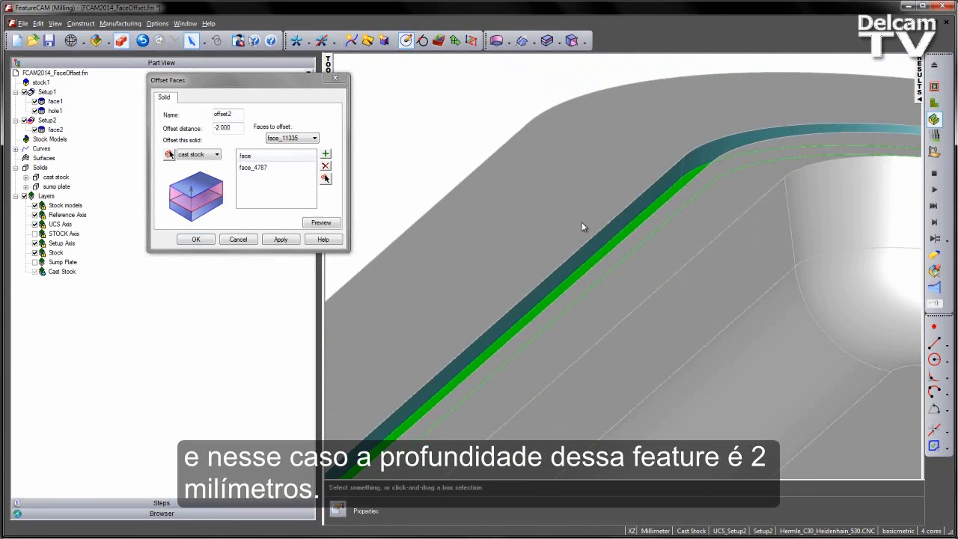
left_click_drag(232, 127, 174, 132)
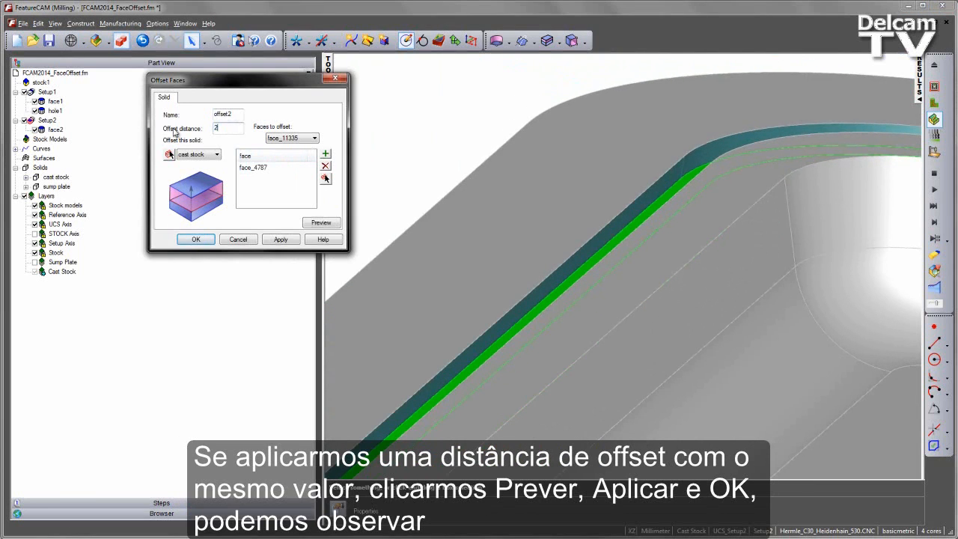
left_click(330, 225)
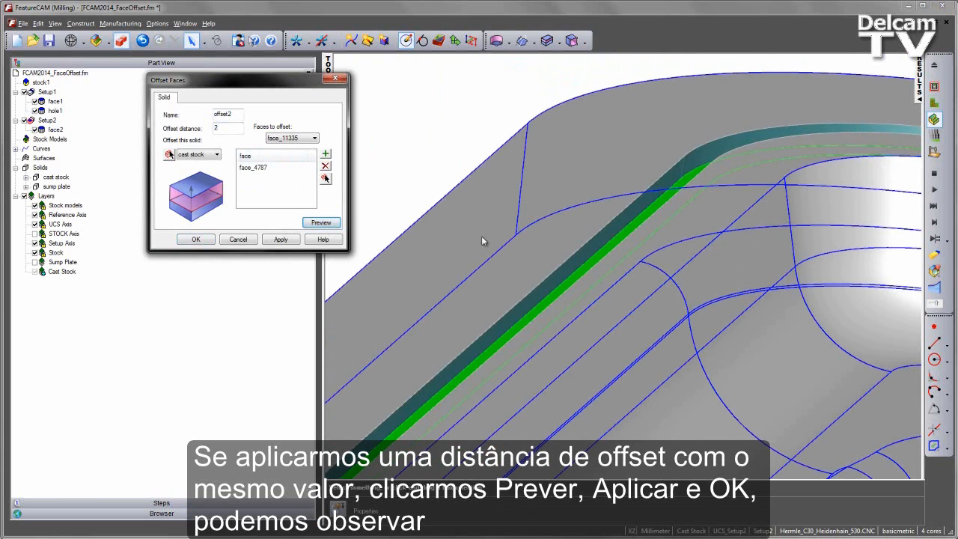
left_click(277, 241)
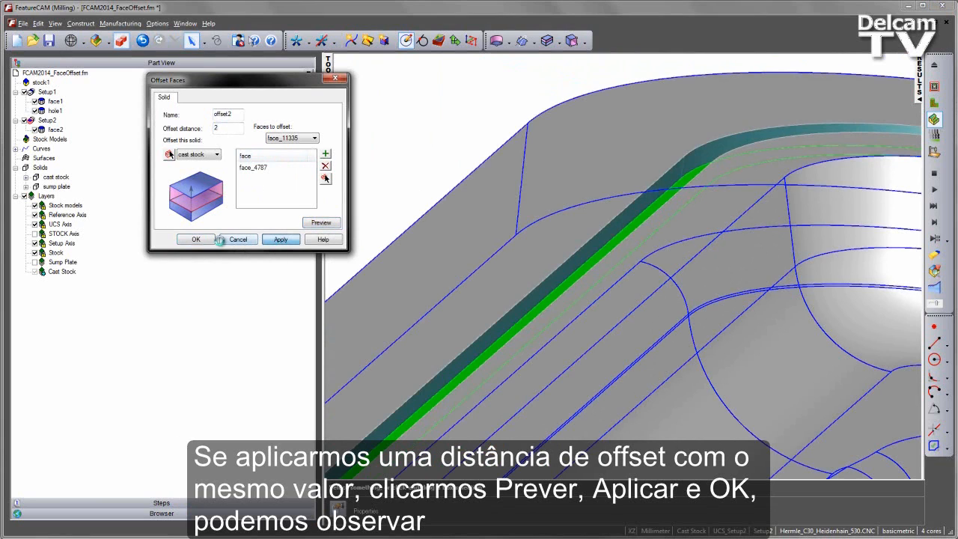
left_click(203, 242)
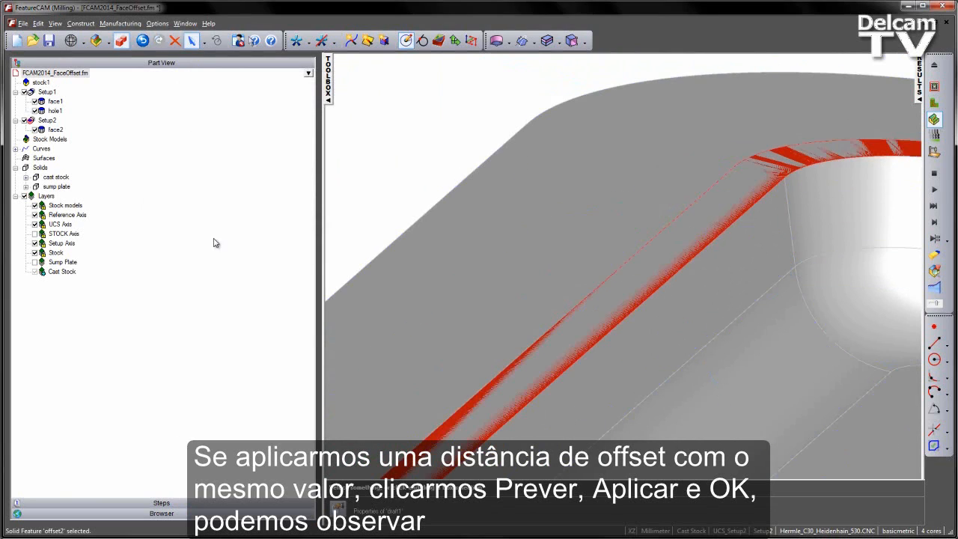
Inspect the cast stock around the former slot region.
middle_click_drag(554, 152, 483, 223)
scroll(483, 221, "down", 1)
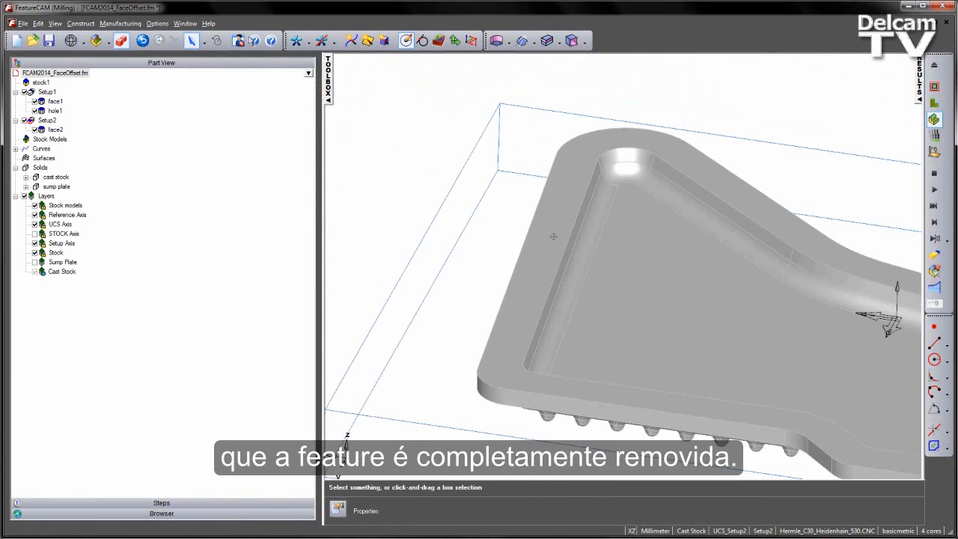
middle_click_drag(653, 249, 486, 226, "shift")
scroll(486, 226, "down", 1)
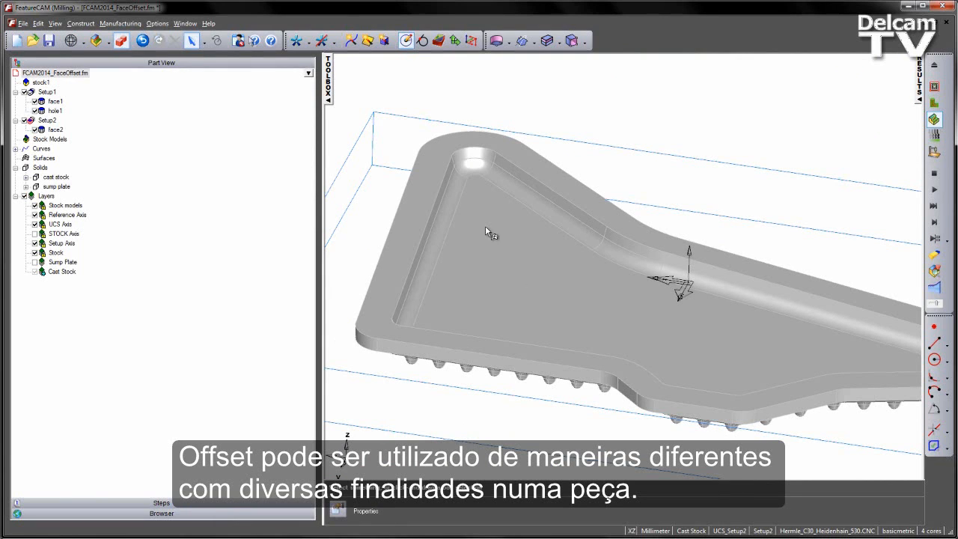
Extrude the boss's top face as an addition to the cast stock, previewing a 3 mm Z vector with a 15° draft angle.
middle_click_drag(485, 226, 547, 220)
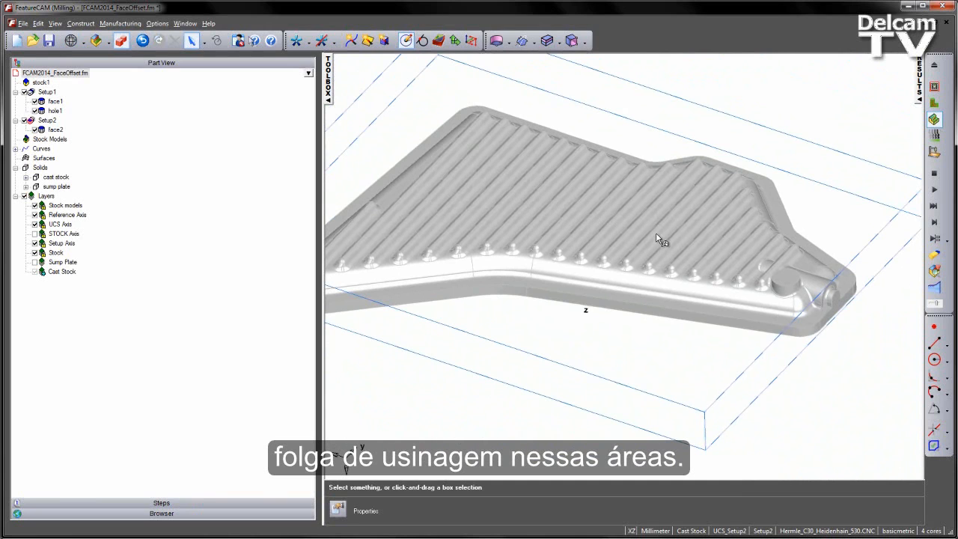
scroll(804, 321, "up", 5)
left_click(667, 290)
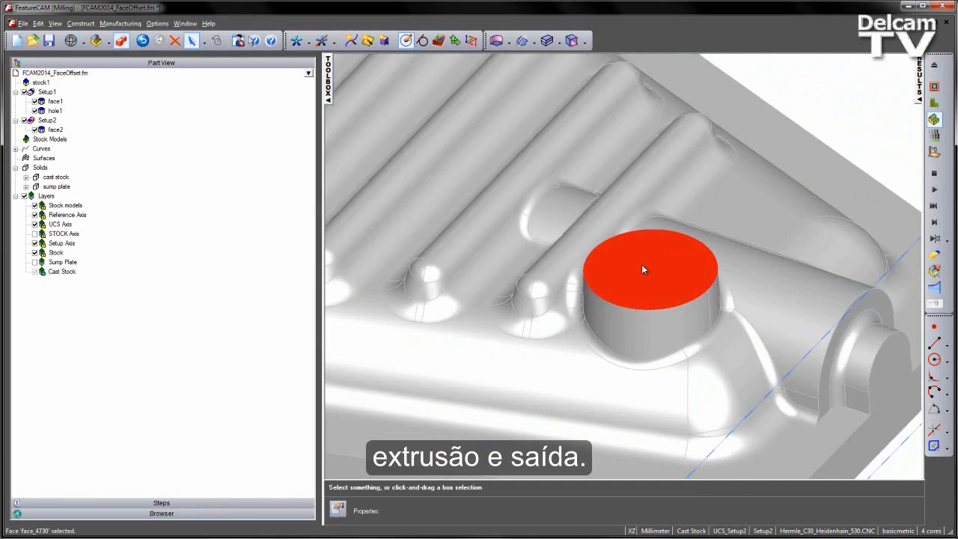
left_click(533, 41)
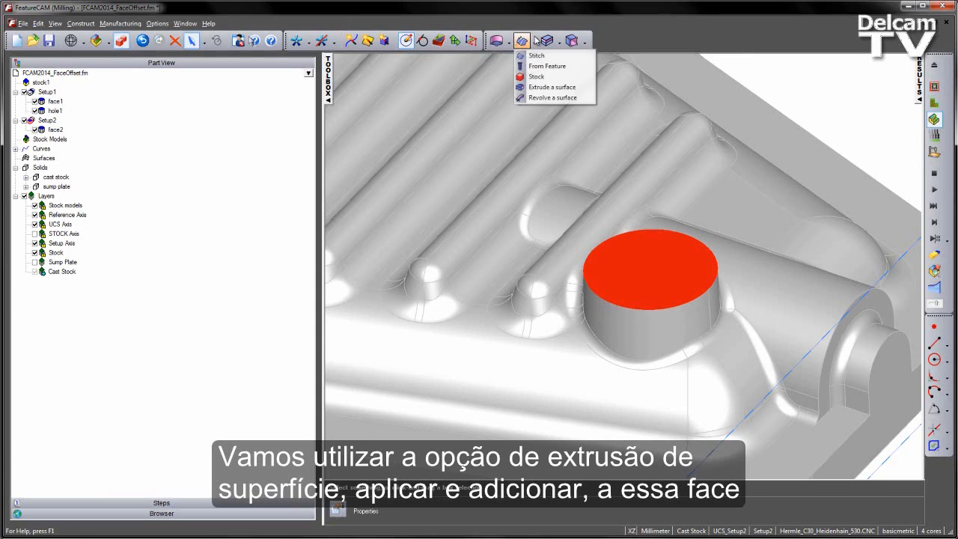
left_click(553, 88)
left_click_drag(275, 81, 381, 83)
left_click(373, 120)
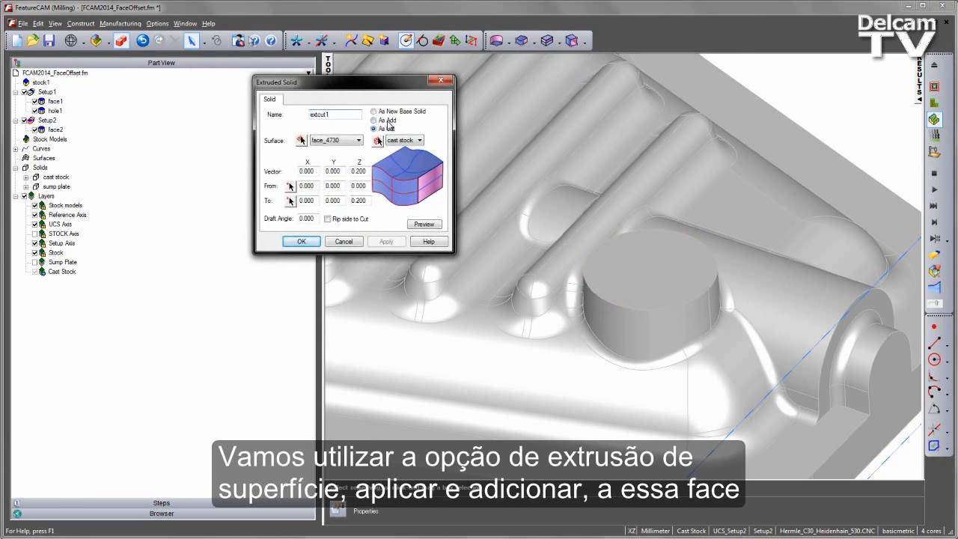
left_click(301, 140)
left_click(629, 260)
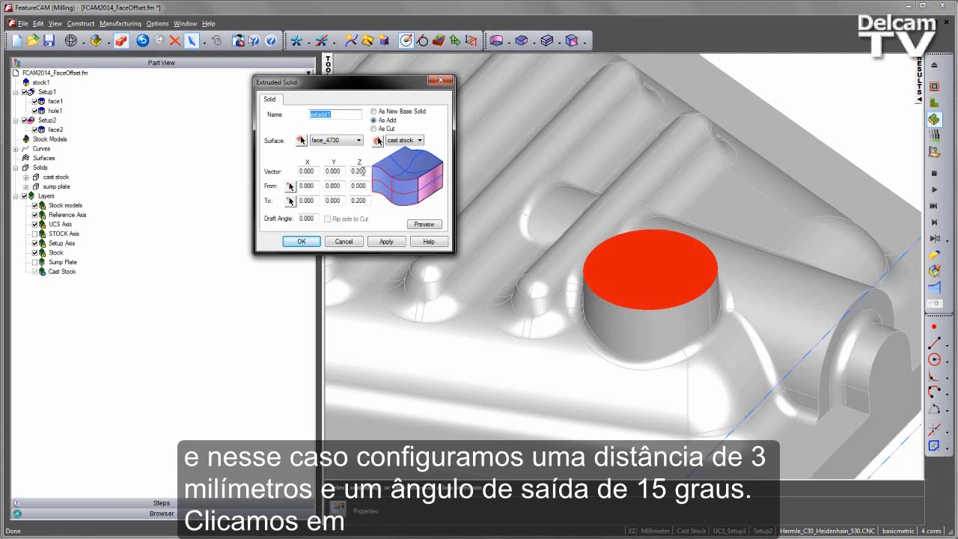
double_click(360, 171)
left_click(421, 224)
Reverse the extrusion to -3 mm along Z with a -15° draft angle, preview it from the side, and apply.
mouse_move(603, 280)
middle_mouse_down()
mouse_move(679, 237)
mouse_move(671, 205)
middle_mouse_up()
key("ctrl+2")
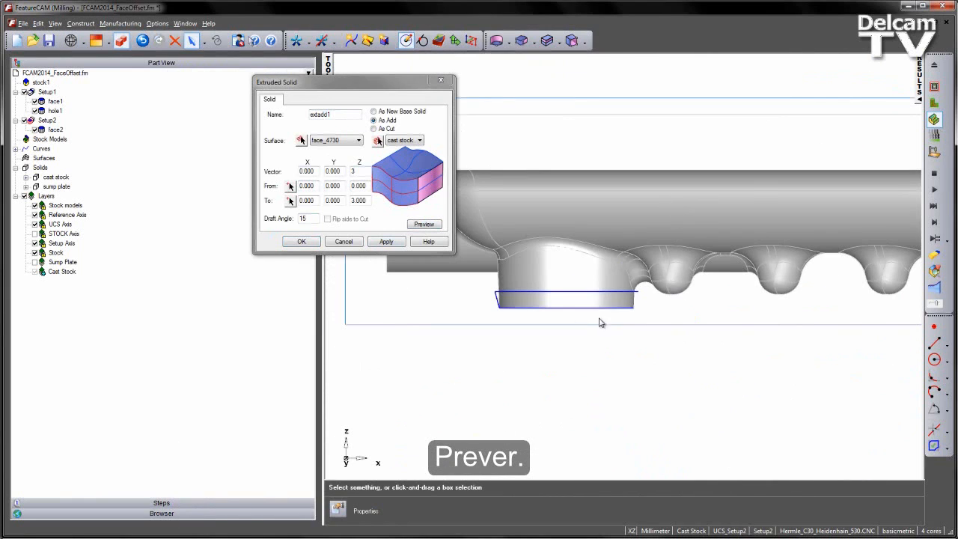
scroll(599, 322, "up", 2)
left_click(353, 171)
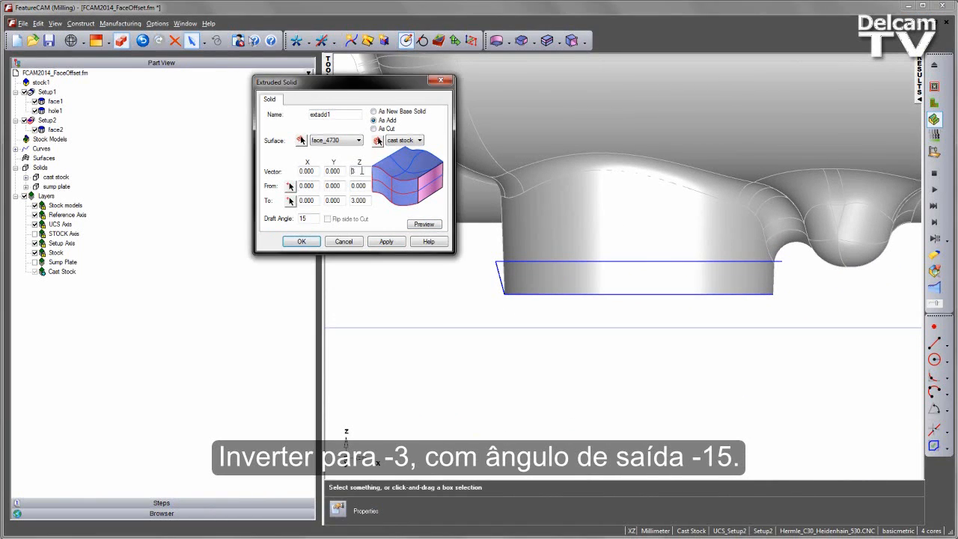
left_click(425, 224)
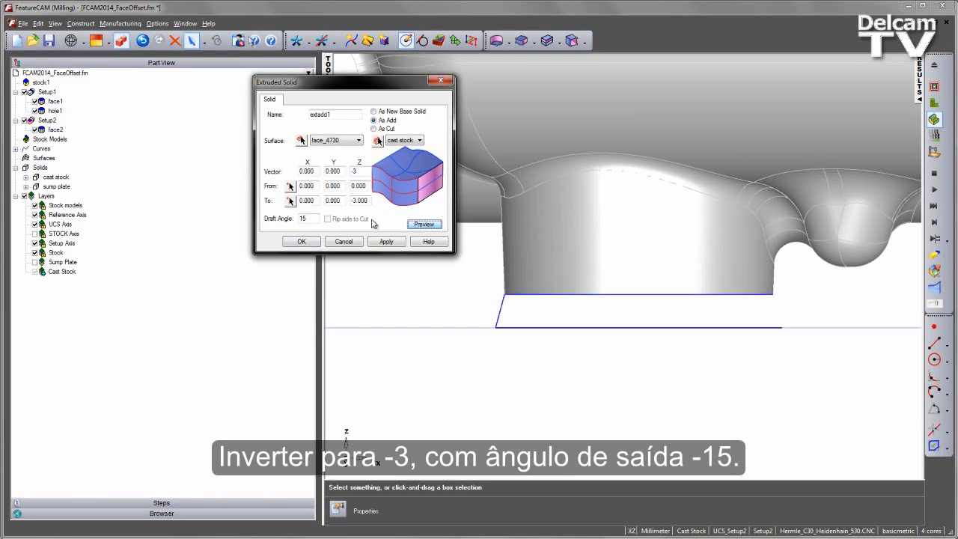
left_click(300, 219)
left_click(424, 224)
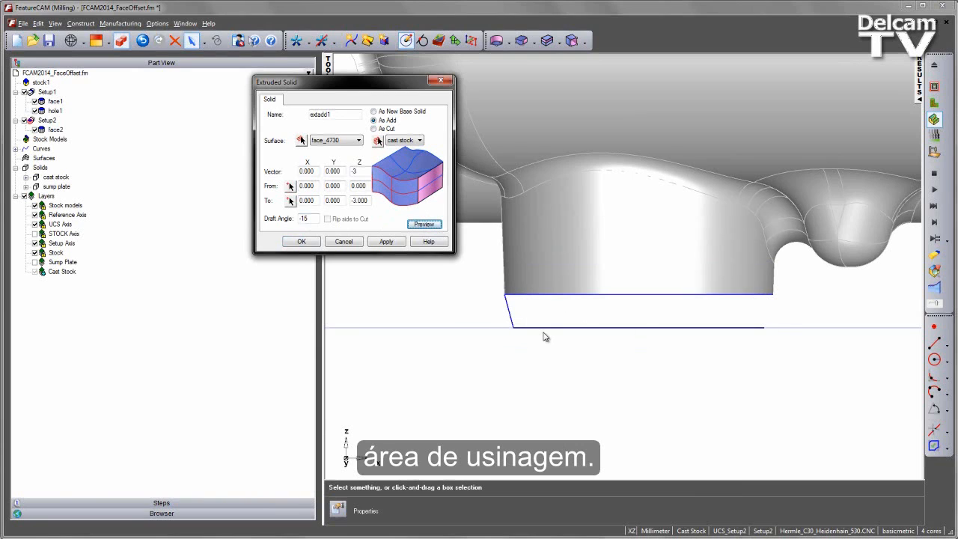
left_click(386, 242)
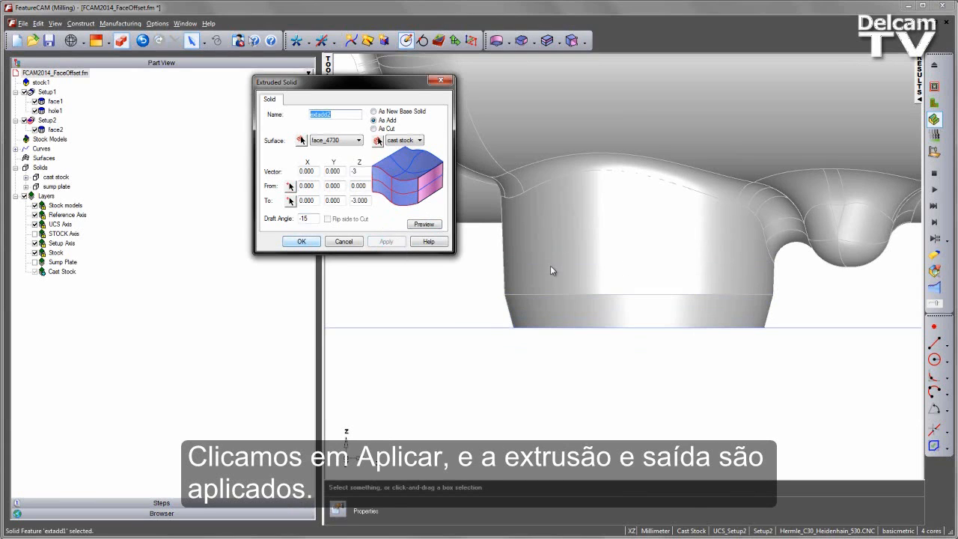
Pick the flange's top rim face as the surface for a second extruded addition to the cast stock and preview it.
scroll(631, 265, "down", 5)
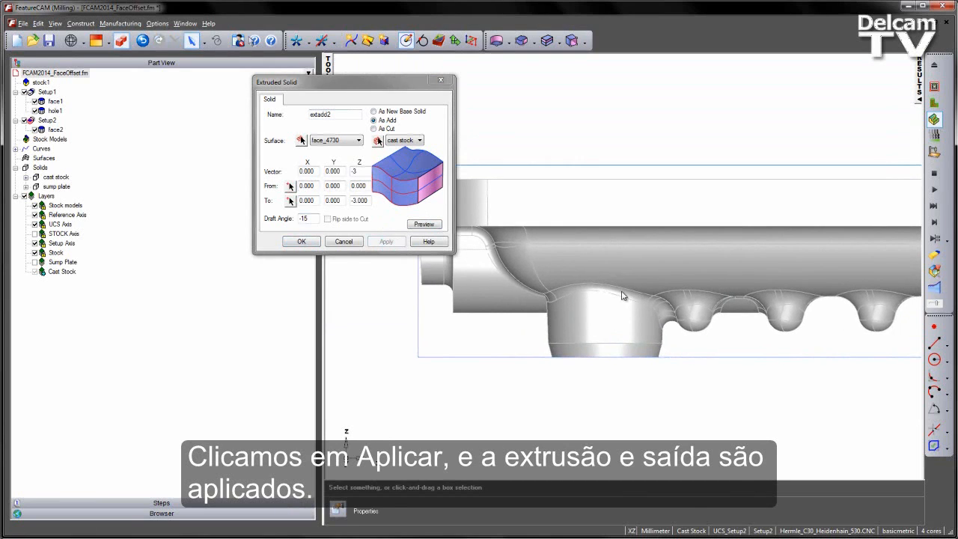
middle_click_drag(556, 258, 651, 303, "shift")
middle_click_drag(611, 253, 637, 338)
left_click(579, 231)
scroll(590, 229, "down", 3)
middle_click_drag(646, 248, 562, 282, "shift")
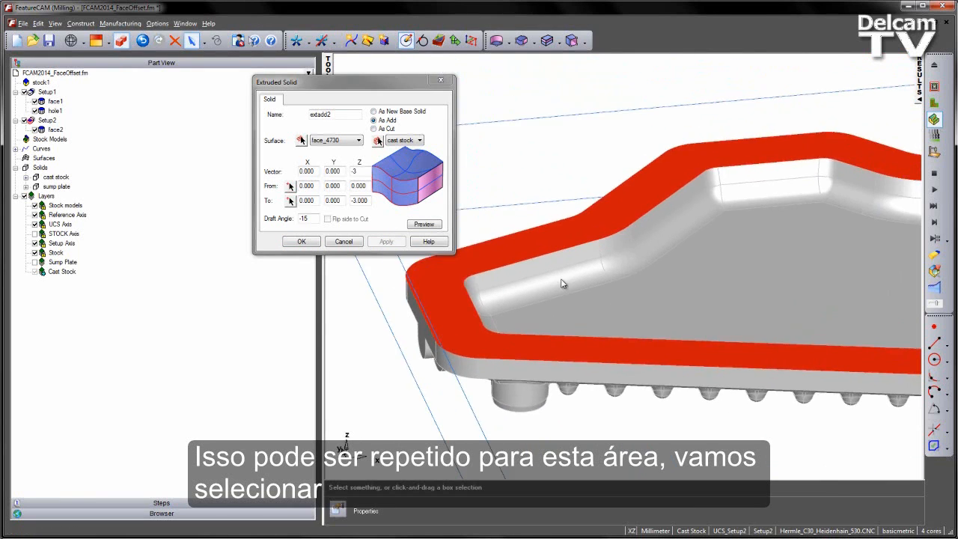
scroll(524, 270, "down", 2)
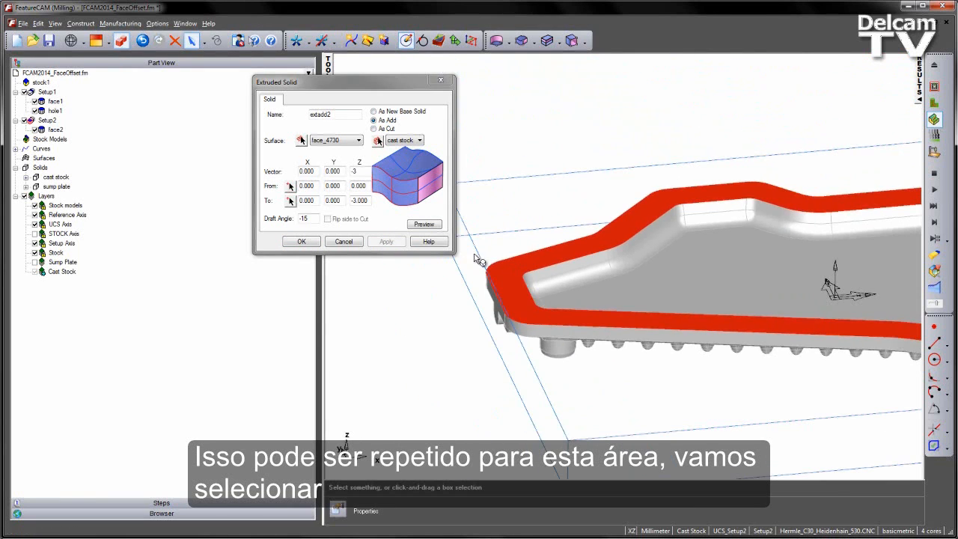
left_click(422, 226)
left_click(302, 141)
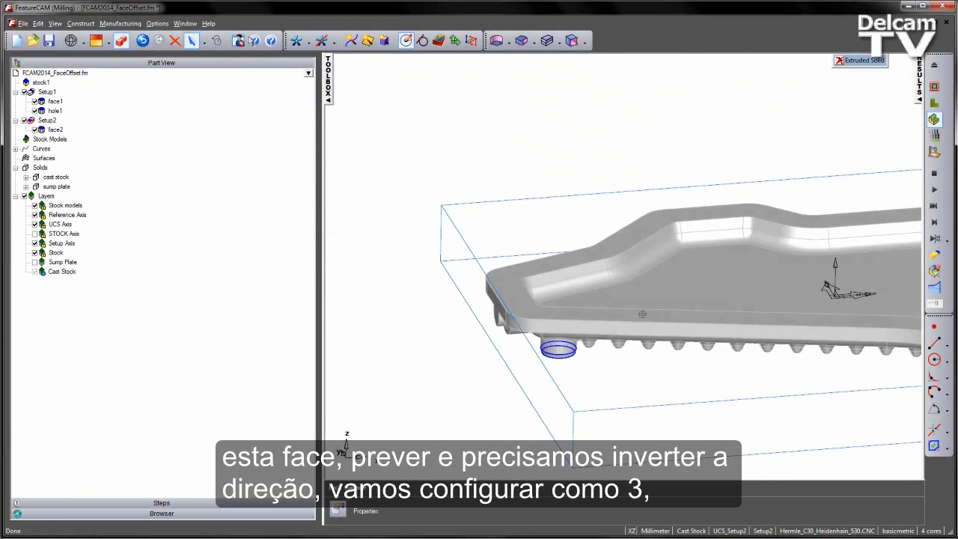
left_click(539, 293)
left_click(424, 224)
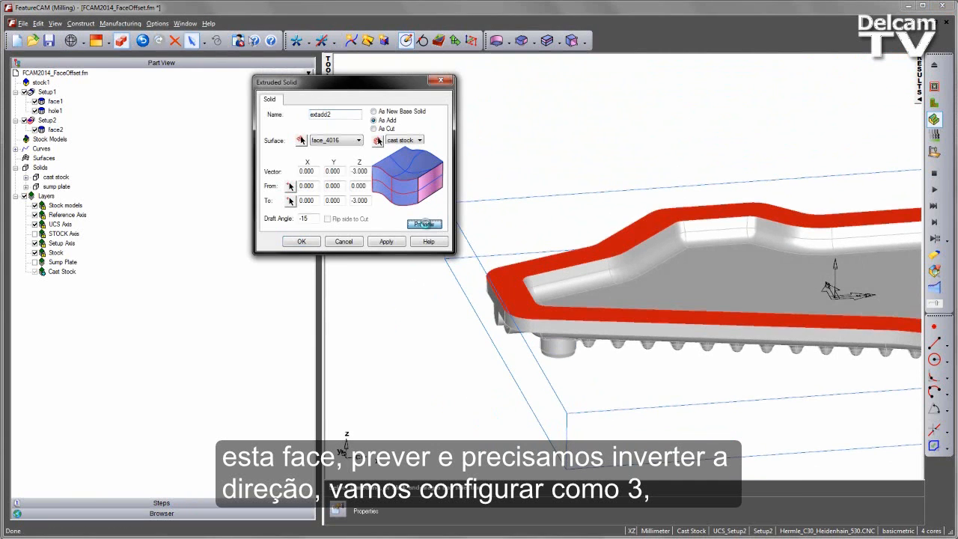
Set the second extrusion's Z vector to 3 mm, preview it from the side, then apply and close the dialog.
scroll(603, 250, "up", 5)
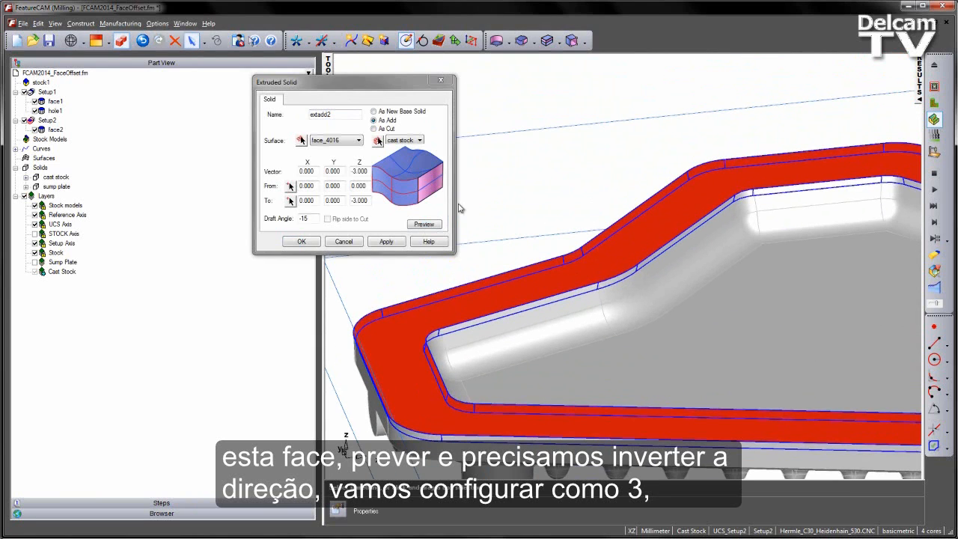
left_click_drag(355, 171, 307, 173)
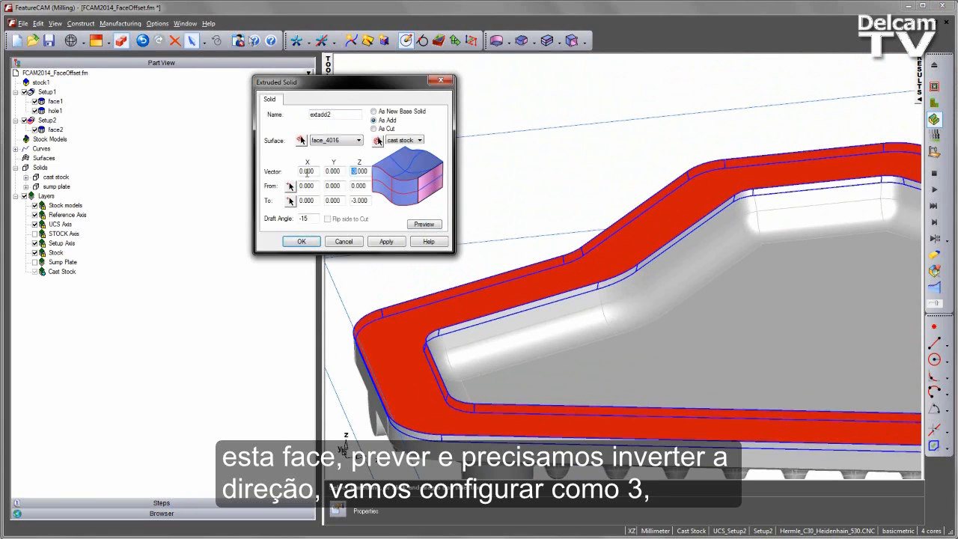
left_click(413, 226)
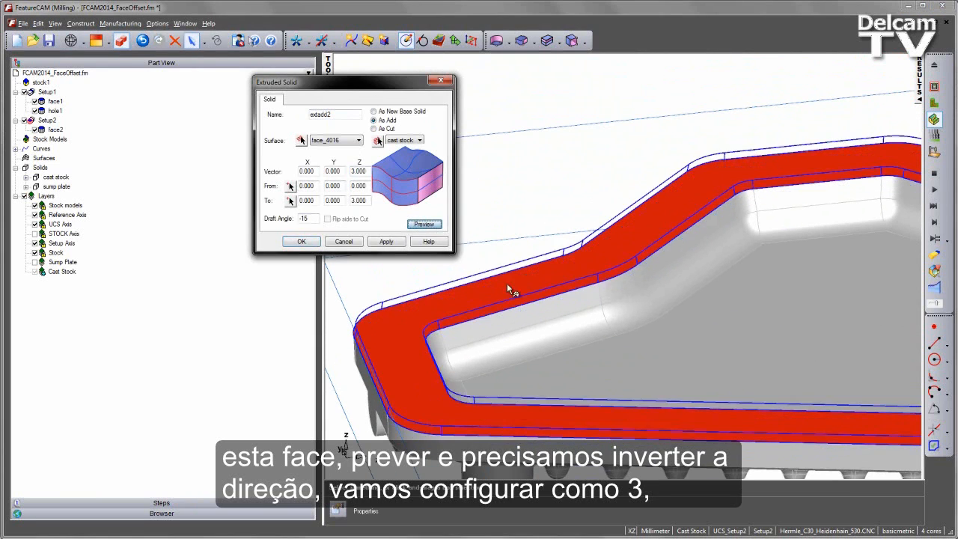
middle_click_drag(525, 293, 565, 341)
key("ctrl+2")
scroll(408, 372, "up", 5)
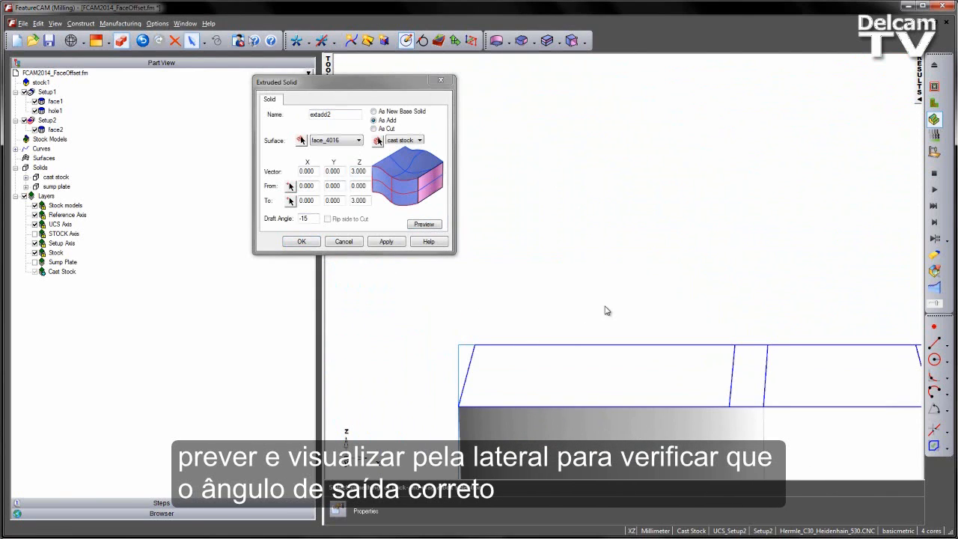
scroll(711, 284, "down", 5)
middle_click_drag(754, 275, 419, 301, "shift")
left_click(387, 243)
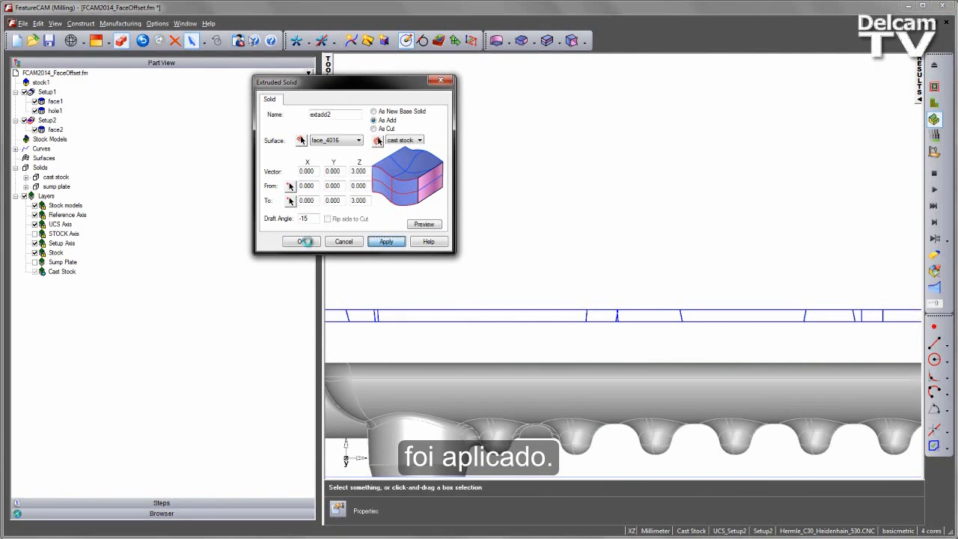
left_click(303, 241)
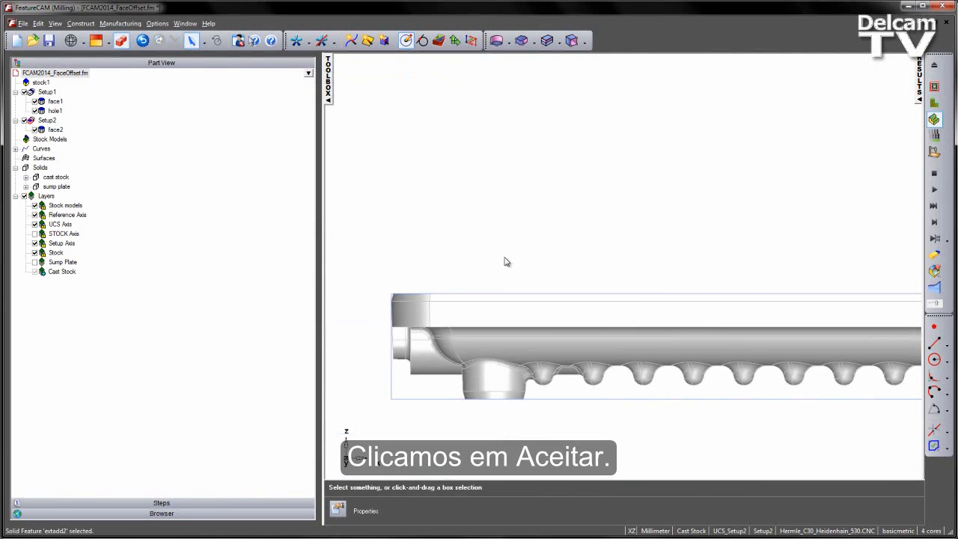
Override the cast stock solid's colour to blue.
middle_click_drag(557, 350, 727, 365)
scroll(727, 366, "down", 3)
middle_click_drag(654, 376, 625, 313)
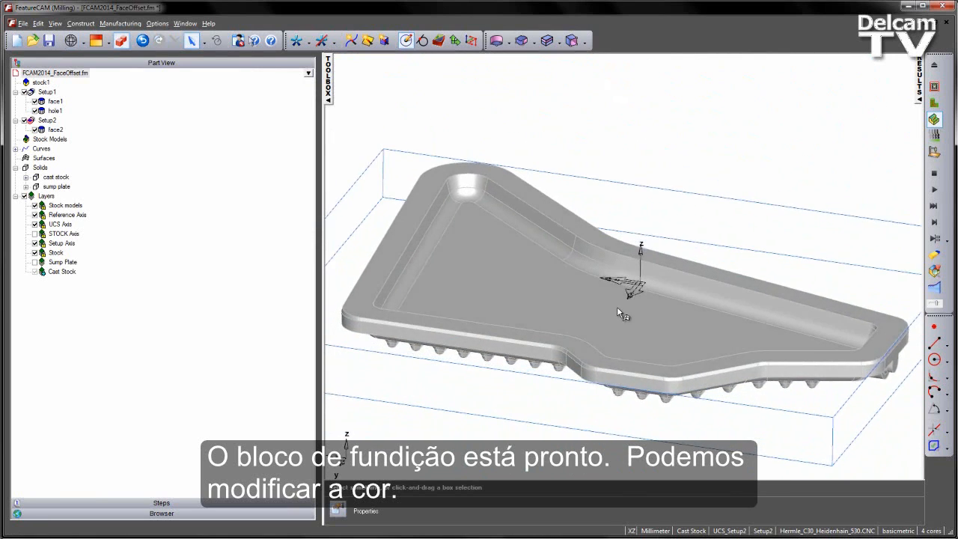
scroll(607, 334, "up", 2)
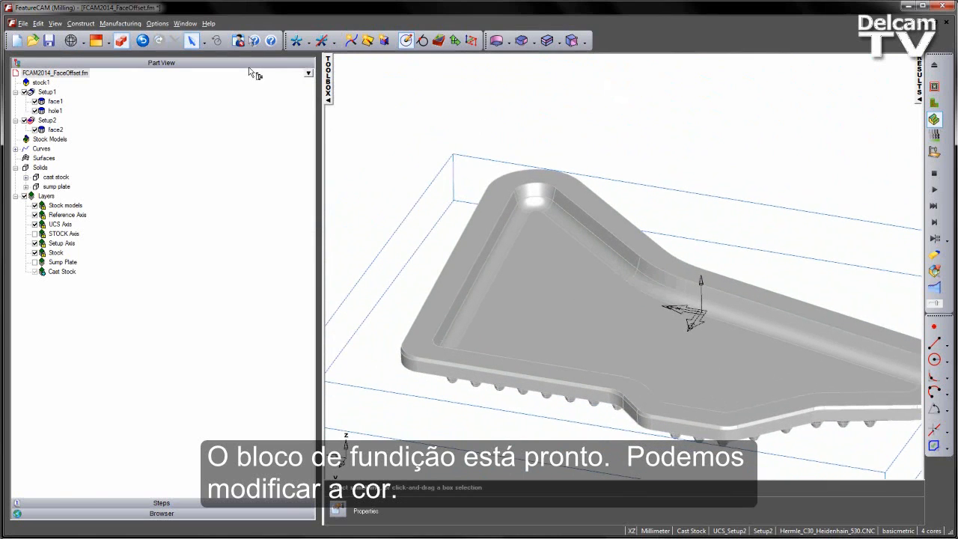
left_click(525, 260)
left_click(157, 23)
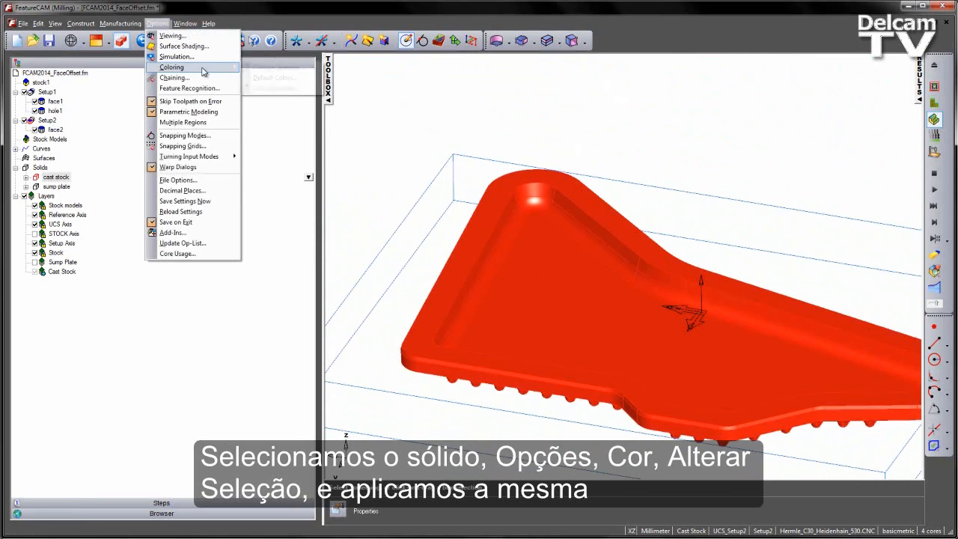
mouse_move(217, 67)
left_click(277, 66)
left_click(572, 309)
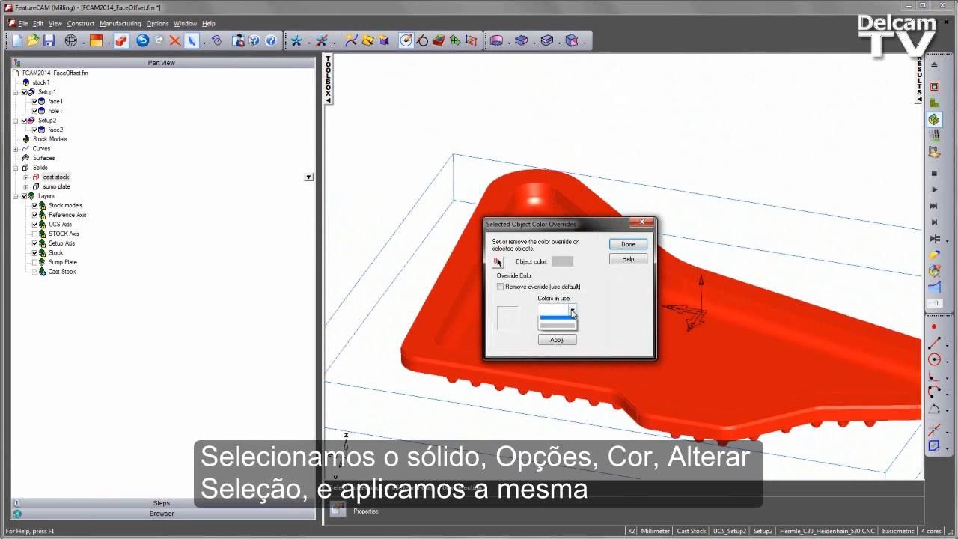
left_click(558, 325)
left_click(558, 340)
left_click(628, 244)
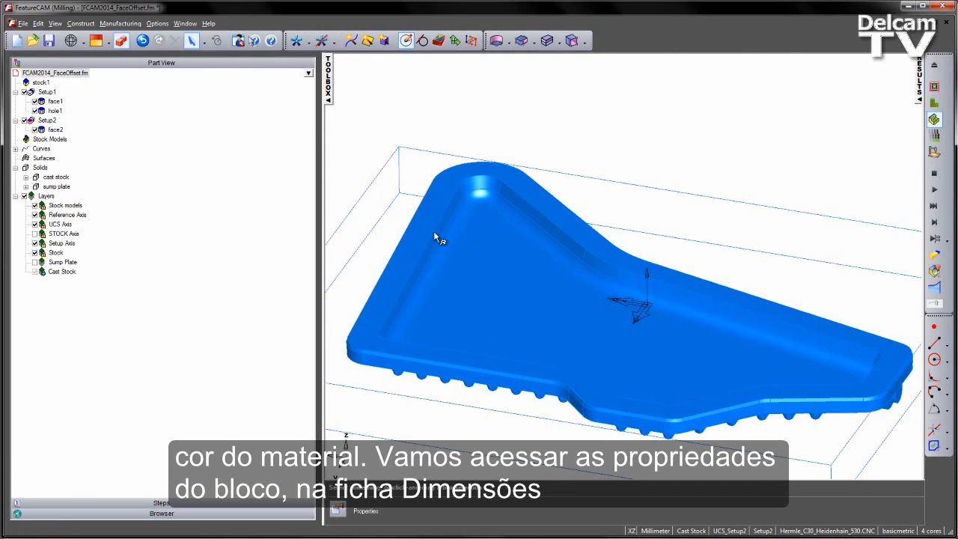
Change stock1 to a user-defined stock that uses the cast stock solid.
left_click(41, 83)
right_click(307, 88)
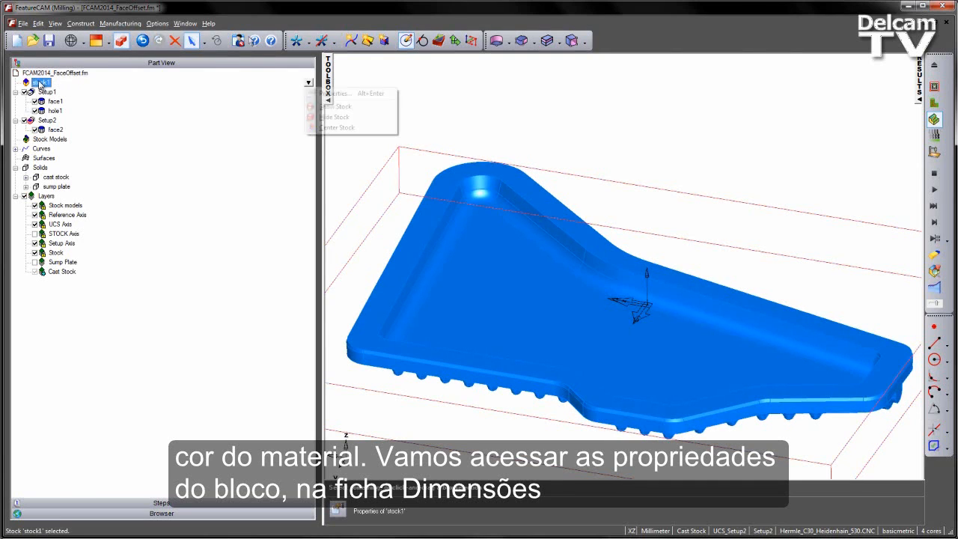
left_click(346, 94)
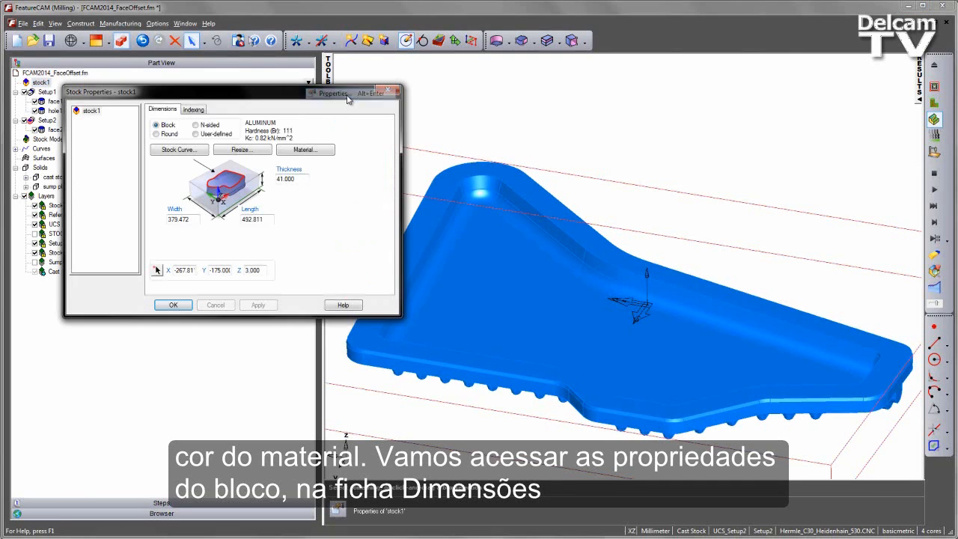
left_click(196, 134)
left_click(178, 150)
left_click(174, 150)
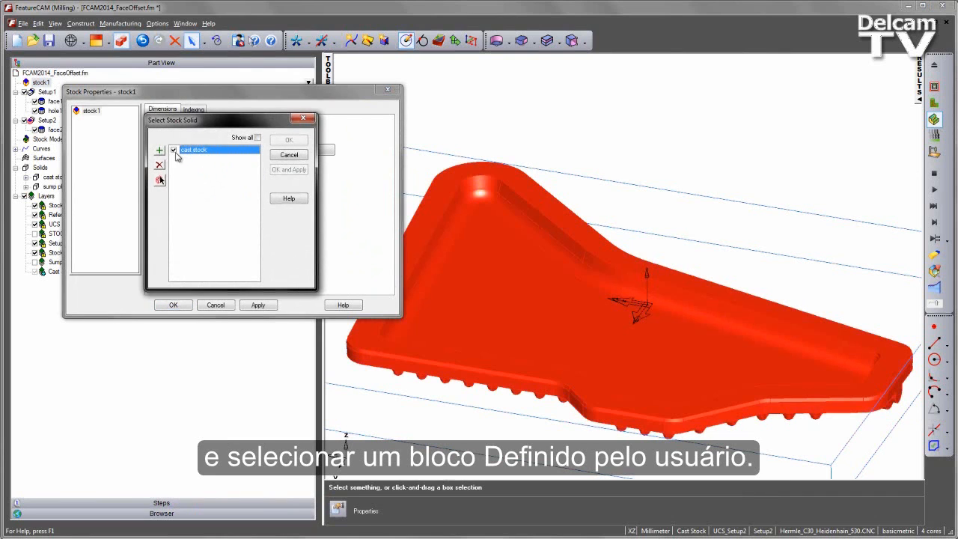
left_click(291, 172)
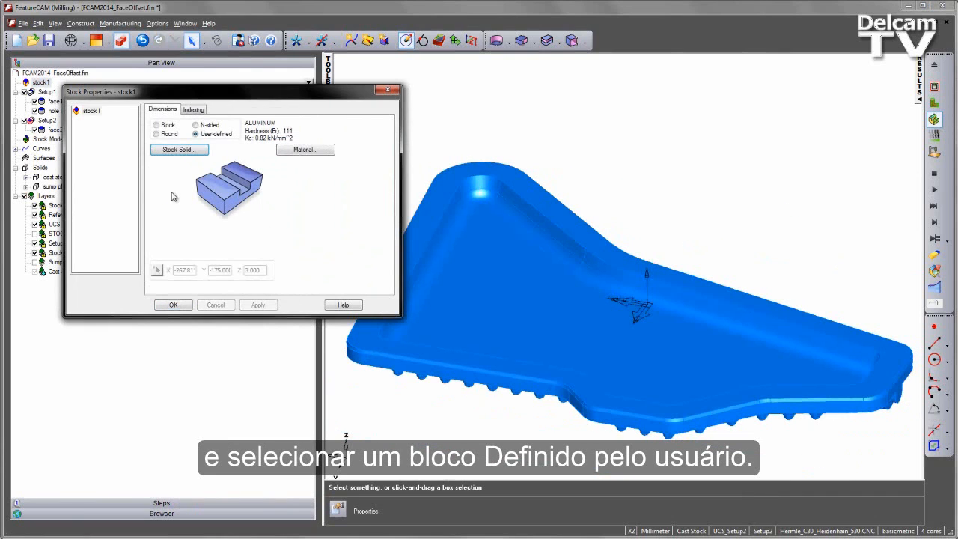
left_click(173, 305)
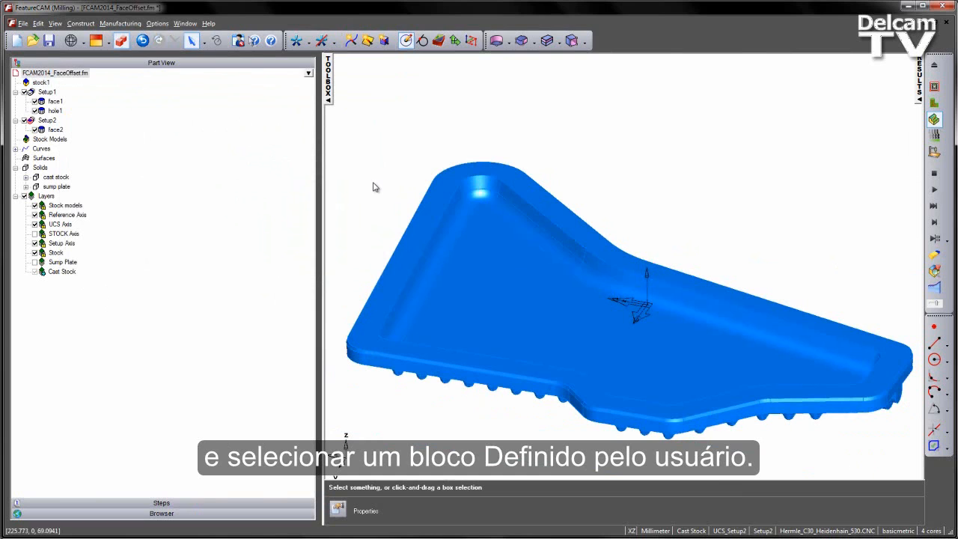
Show the Sump Plate layer and hide the Cast Stock layer.
left_click(43, 265)
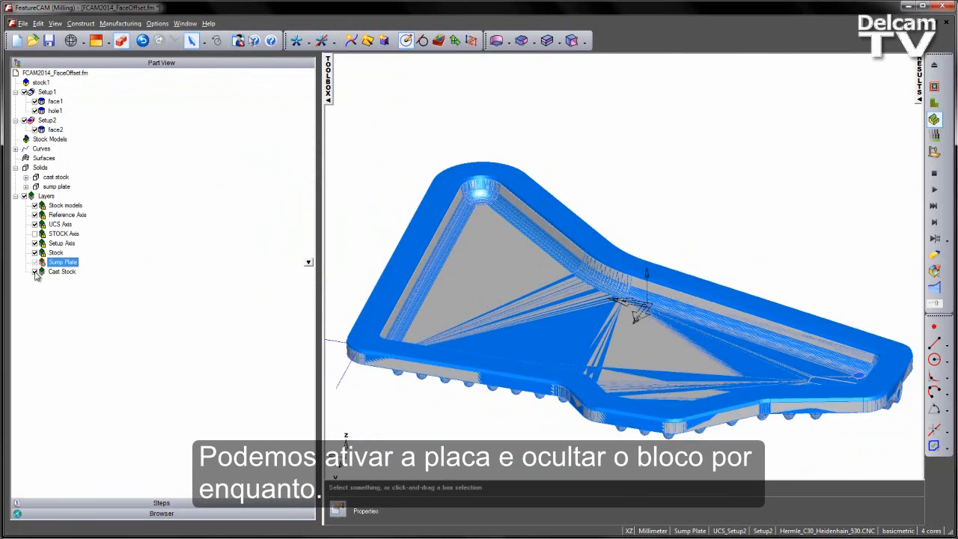
left_click(34, 272)
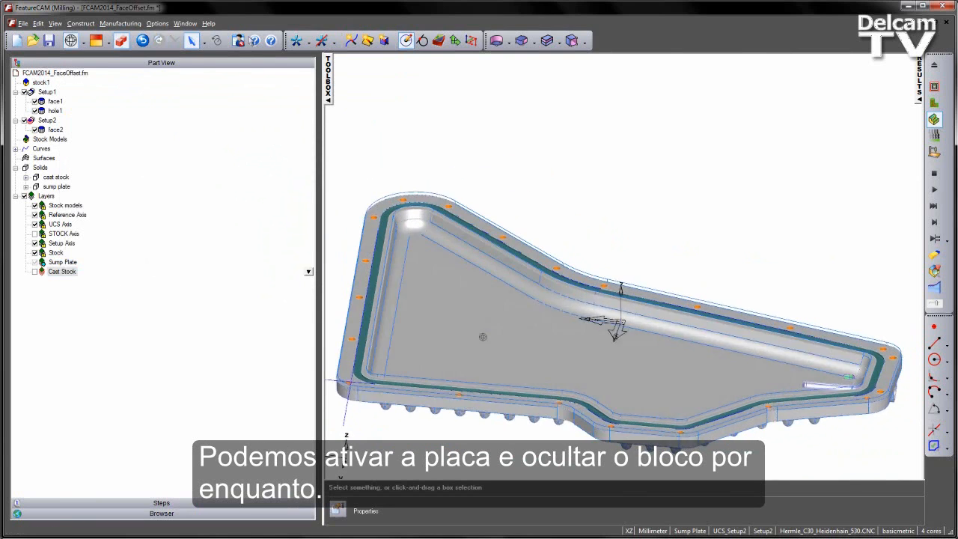
middle_click_drag(483, 337, 514, 326)
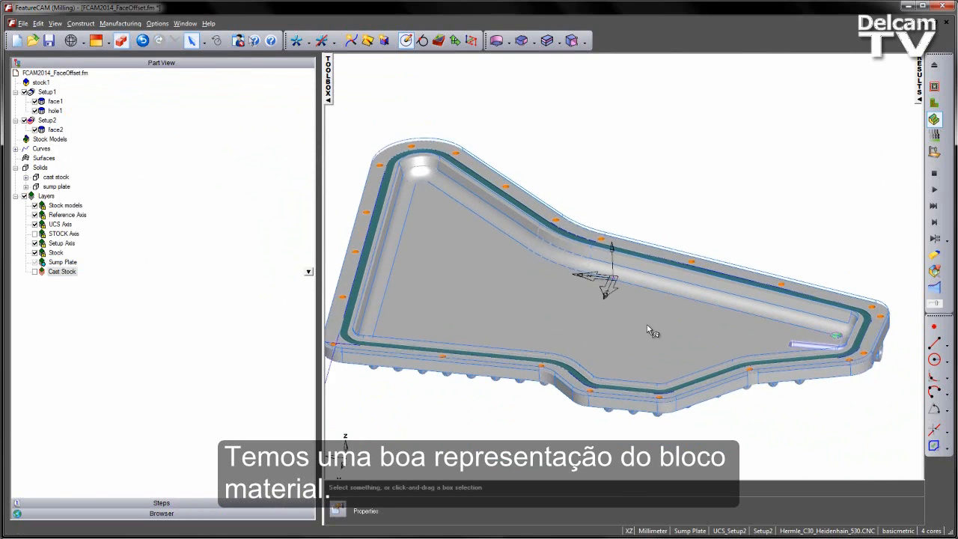
Make Setup1 current and run its machining simulation in single-step mode to inspect the cast stock.
middle_click_drag(647, 324, 571, 313)
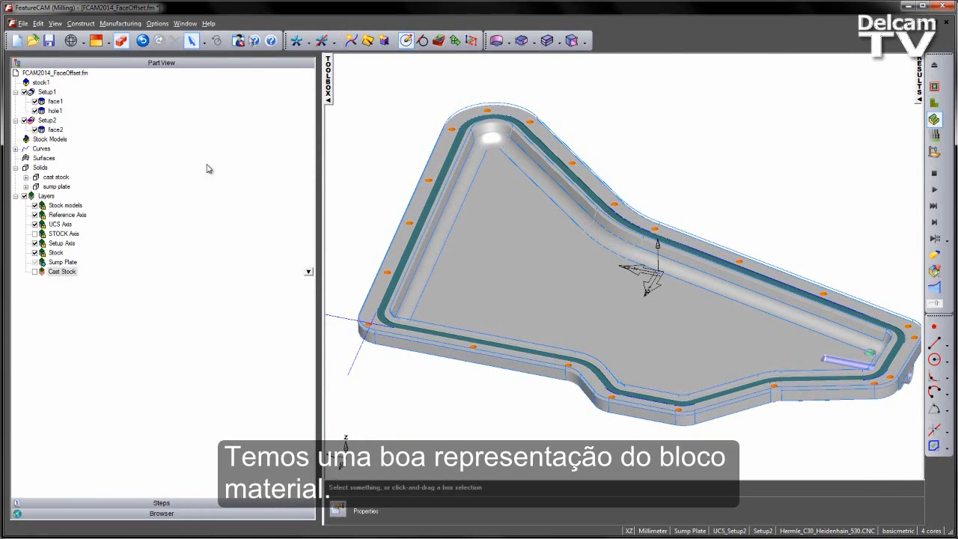
left_click(30, 92)
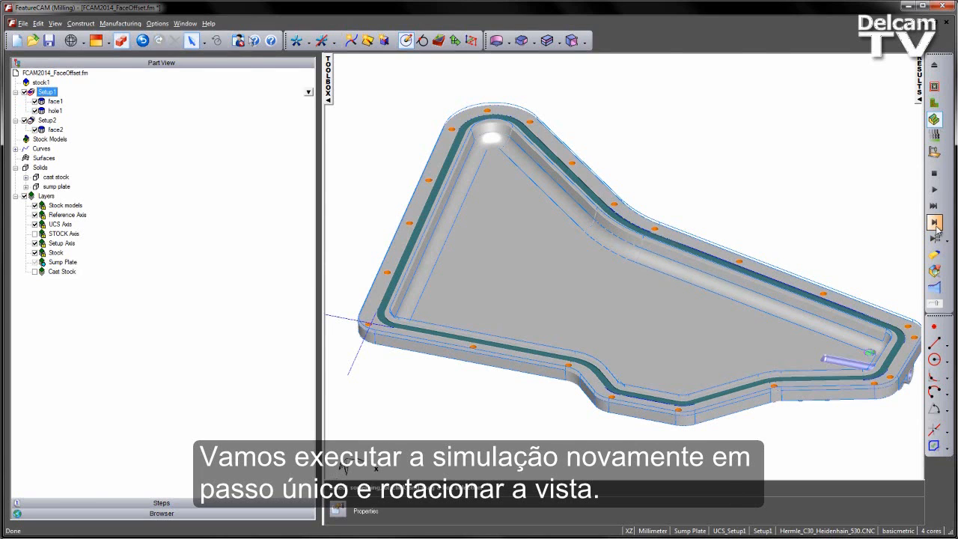
left_click(935, 224)
middle_click_drag(605, 351, 821, 273)
left_click(936, 238)
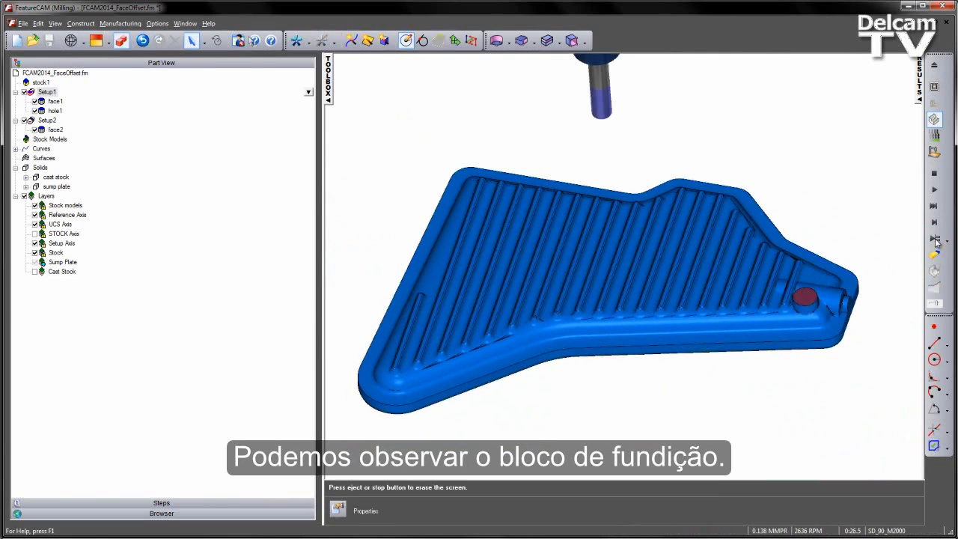
left_click(936, 240)
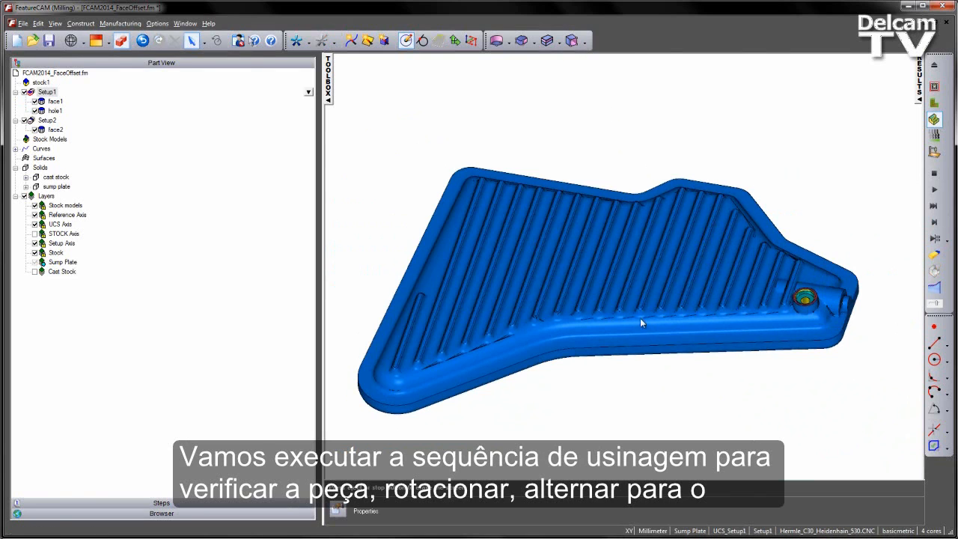
Switch the current setup to Setup2 and simulate its facing operation around the part.
middle_click_drag(641, 322, 752, 417)
left_click(765, 533)
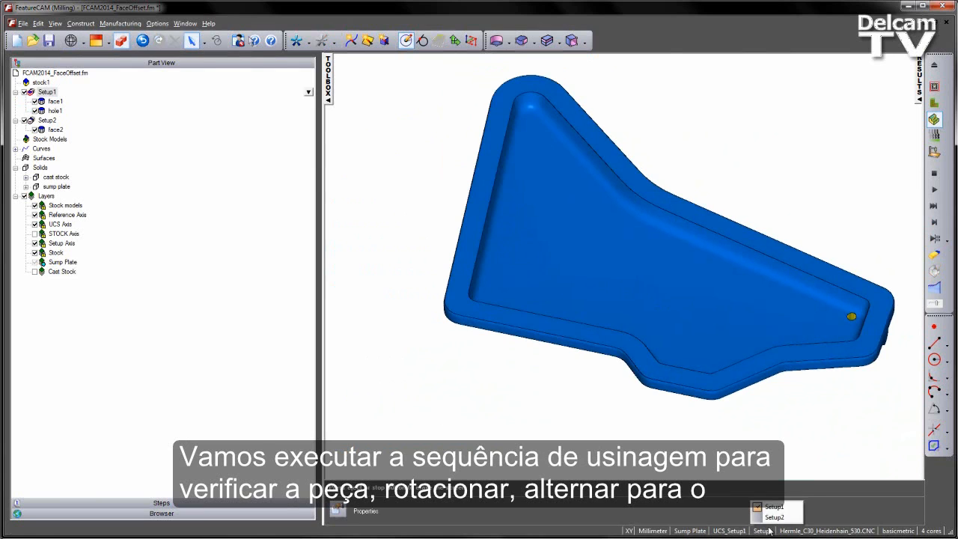
left_click(775, 520)
middle_click_drag(686, 274, 666, 296, "shift")
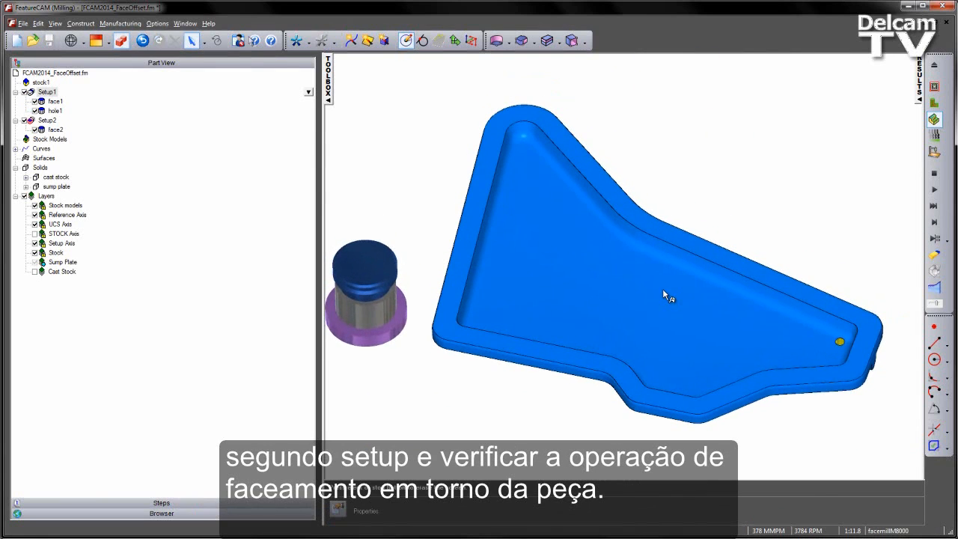